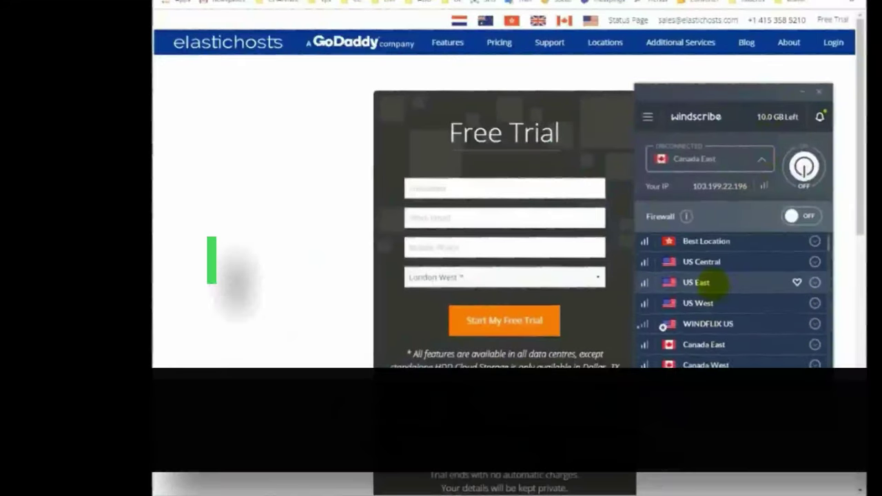
Step: Connect Windscribe through the US West > Los Angeles - Dogg location
left_click(691, 305)
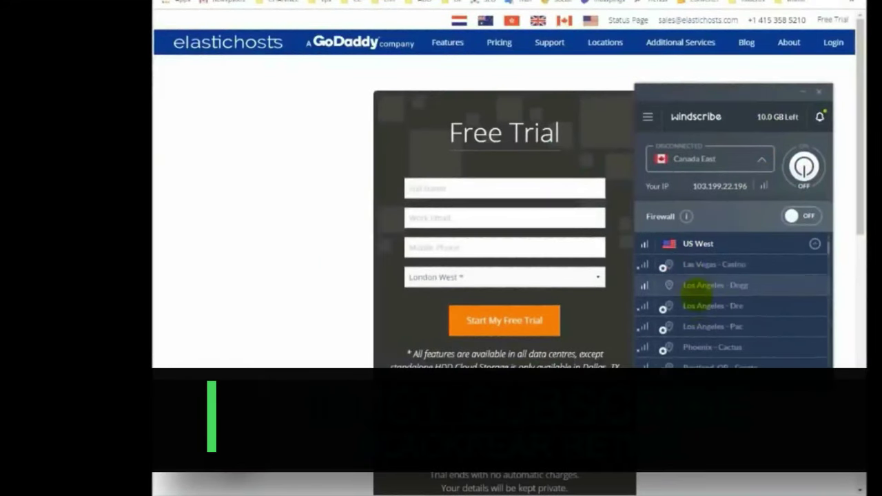
left_click(696, 284)
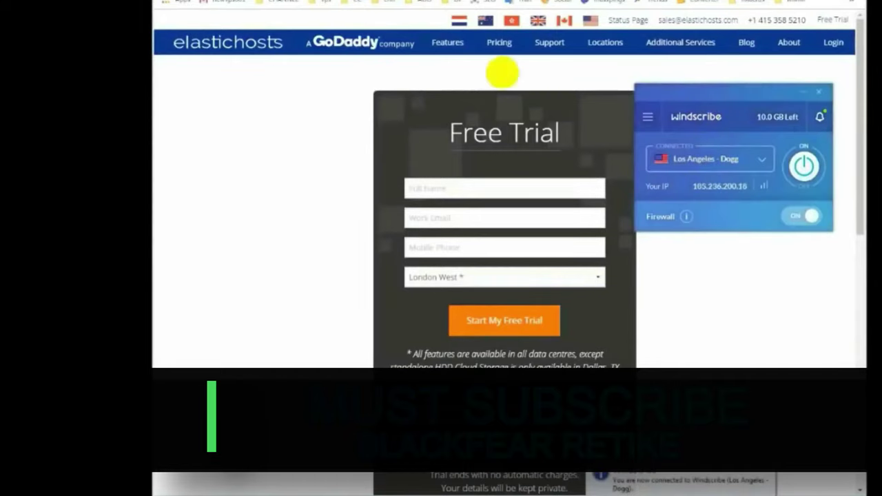
Step: Load whoer.net in a new Chrome tab to check the VPN IP address
left_click(503, 73)
key("ctrl+t")
type("wh")
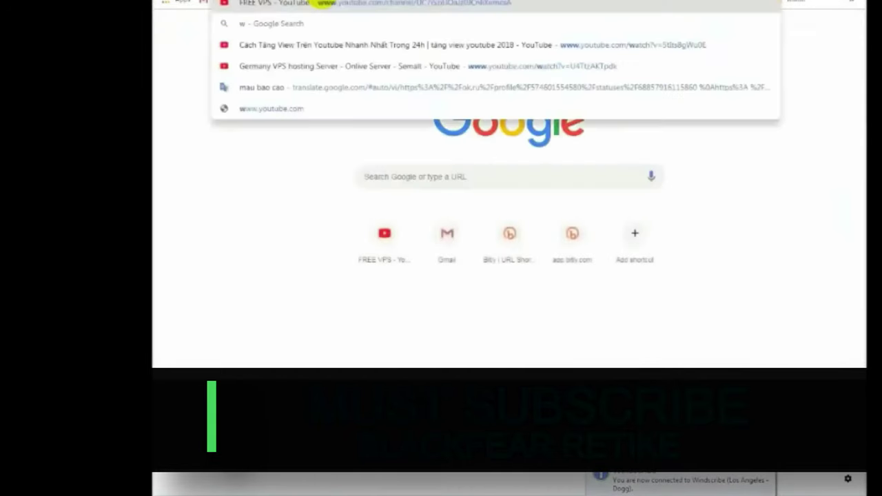
type(".net")
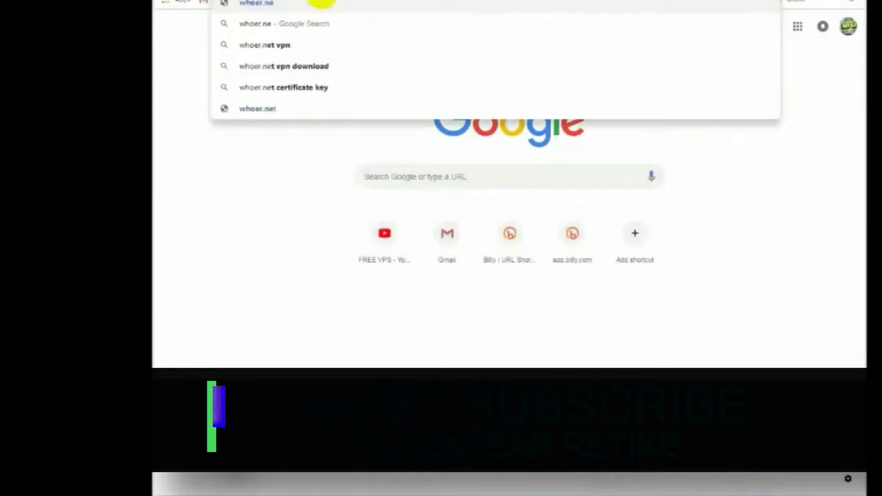
key("Return")
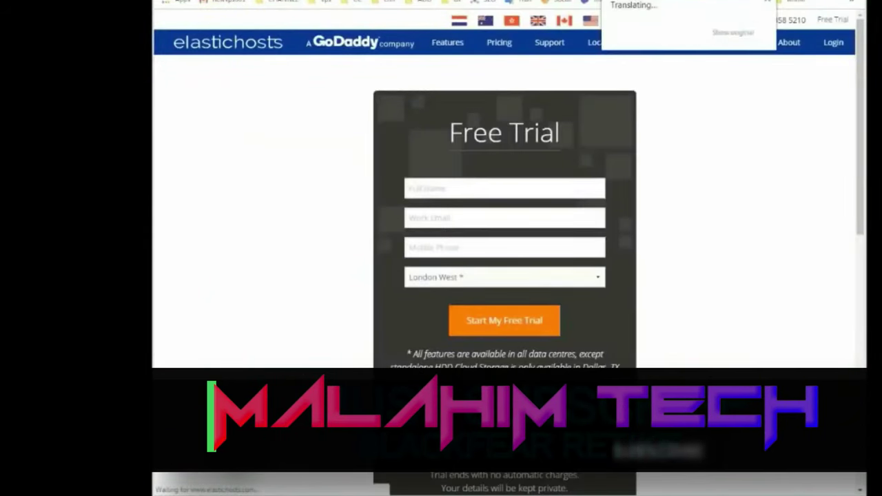
Step: Sign up for SMS Receive Free with a full name and the disposable email address
left_click(419, 189)
type("yadon yadon")
key("Tab")
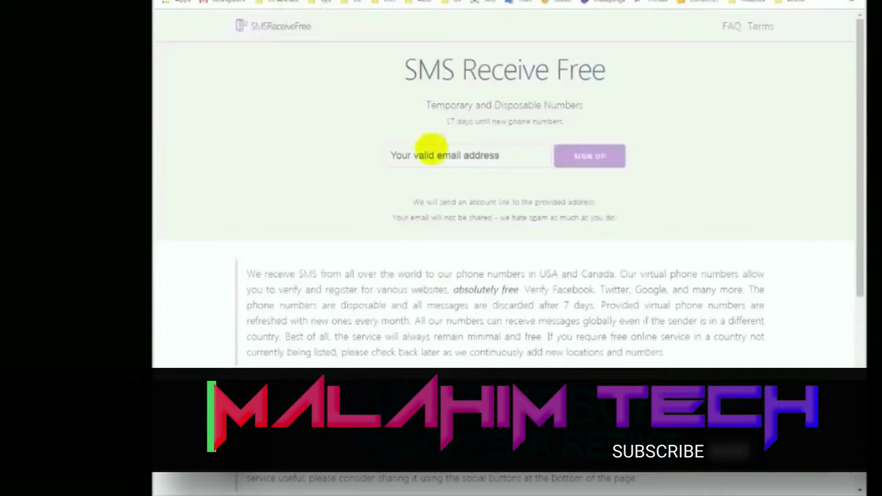
right_click(434, 154)
left_click(467, 221)
left_click(595, 169)
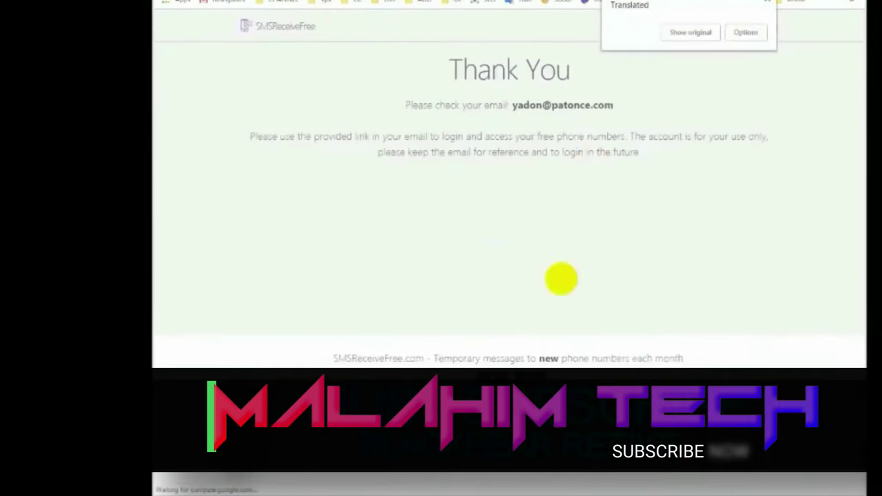
left_click_drag(443, 69, 533, 117)
left_click(680, 162)
left_click_drag(400, 105, 583, 110)
left_click(634, 111)
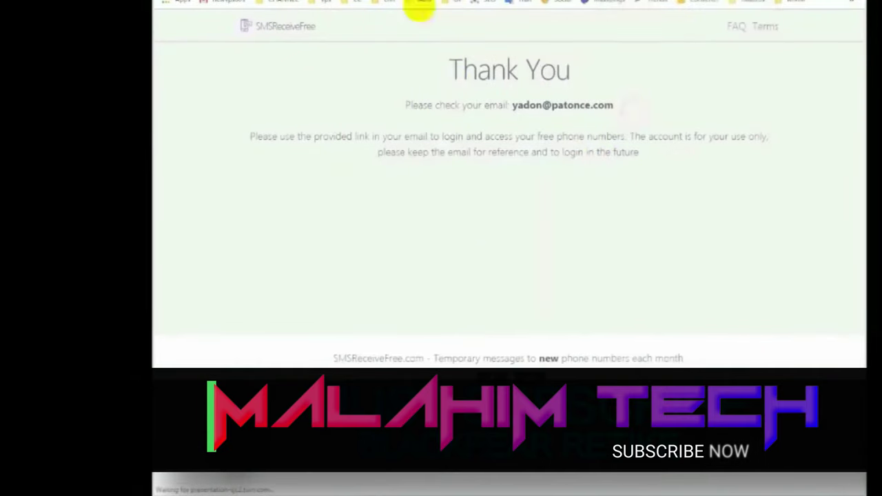
Step: Open the Account Access Link email in TempMail and follow its activation link
left_click(419, 8)
left_click(473, 122)
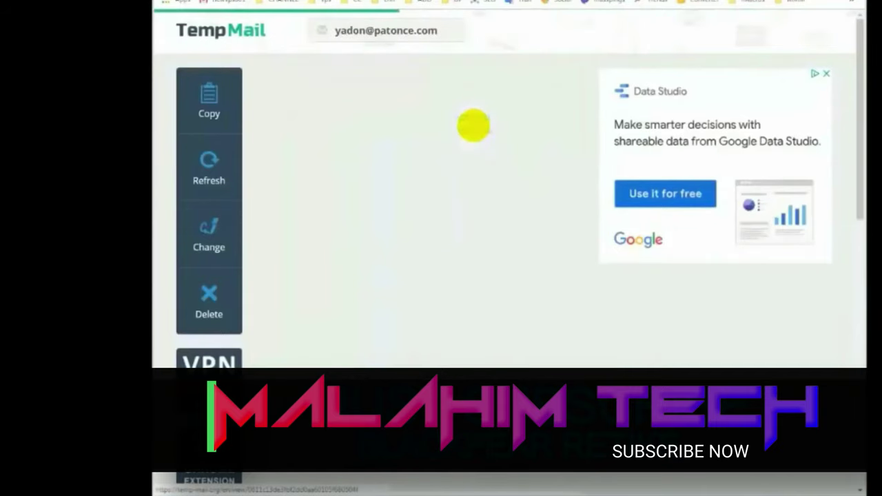
left_click_drag(316, 234, 413, 279)
left_click_drag(307, 327, 482, 368)
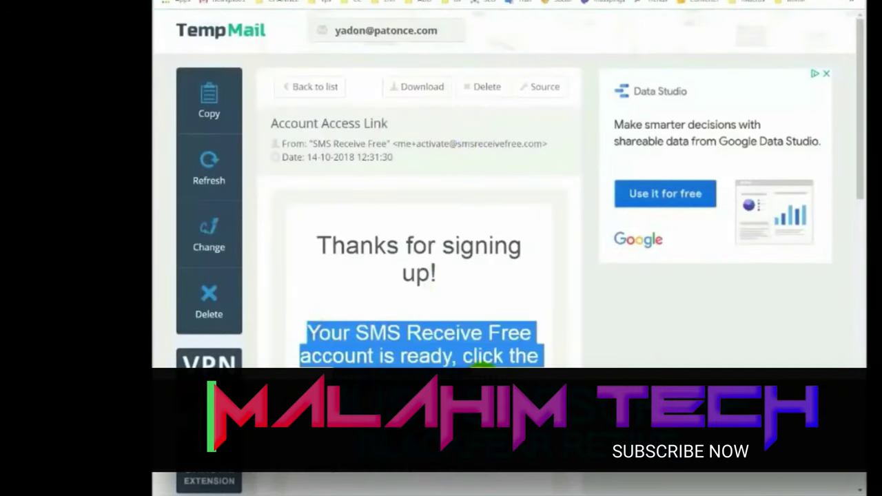
left_click(420, 406)
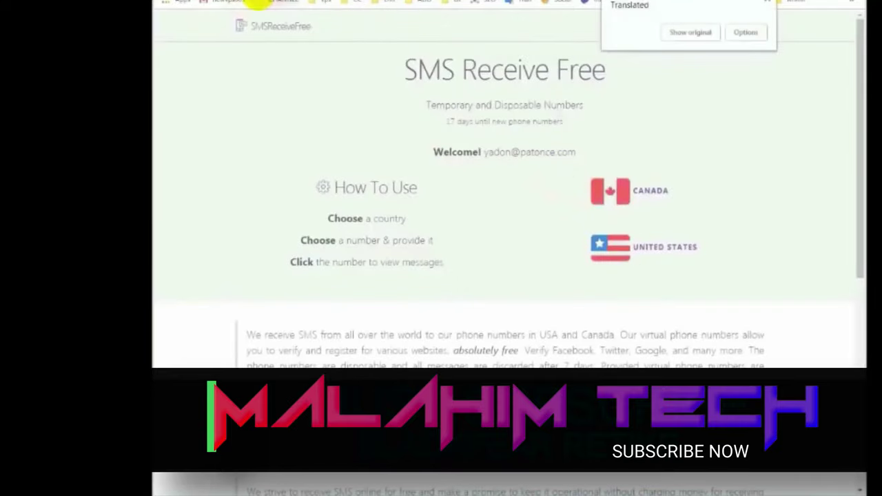
Step: Copy a New Brunswick, Canada number and paste it into the ElasticHosts Mobile Phone field
left_click(255, 1)
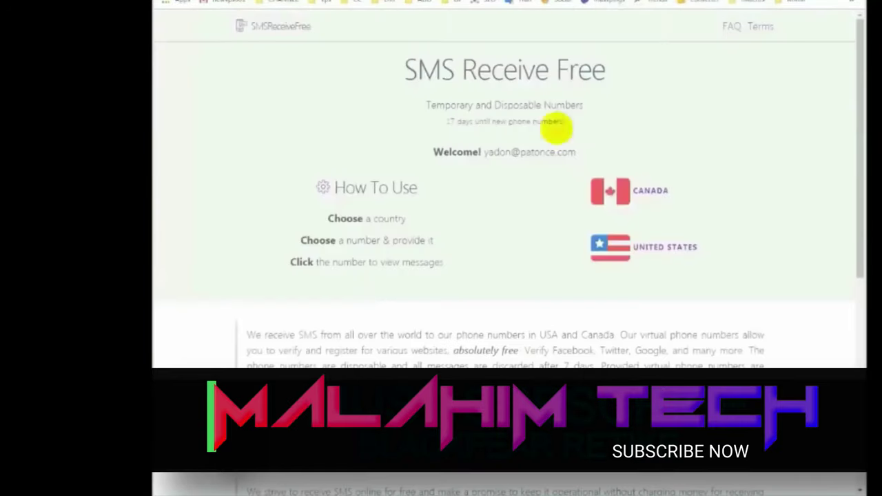
left_click(650, 188)
scroll(537, 222, "down", 3)
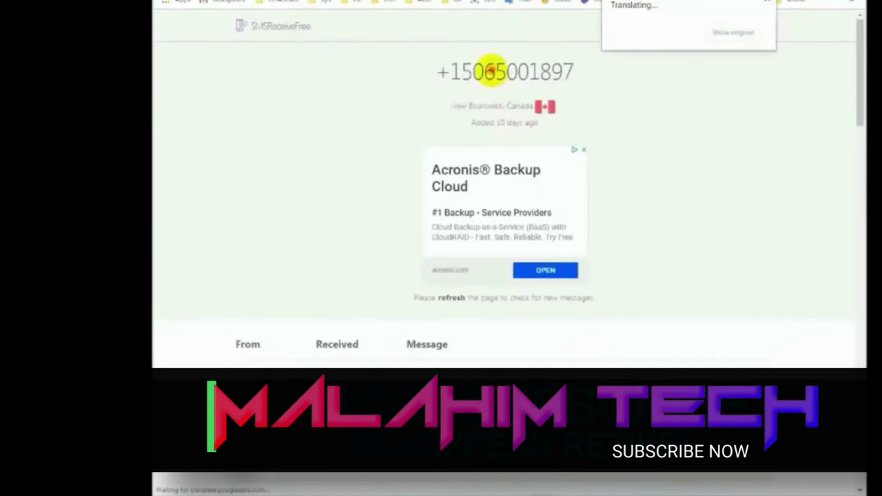
triple_click(493, 68)
right_click(494, 70)
left_click(513, 80)
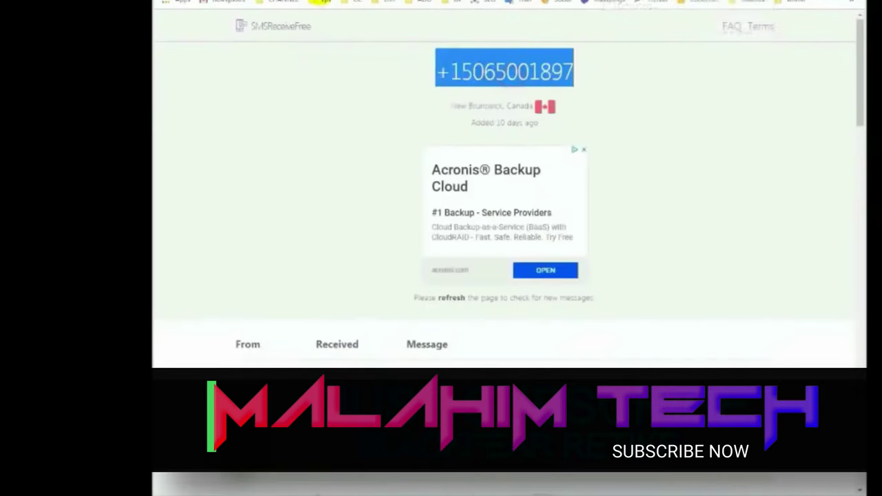
left_click(322, 2)
right_click(448, 248)
left_click(478, 320)
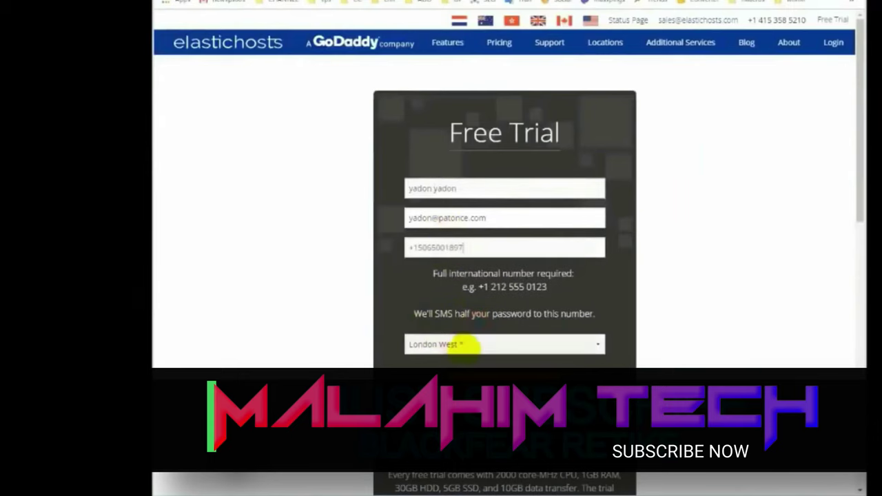
Step: Choose the Los Angeles, CA datacenter and submit with Start My Free Trial
left_click(466, 344)
scroll(508, 351, "down", 2)
left_click(502, 109)
left_click(486, 131)
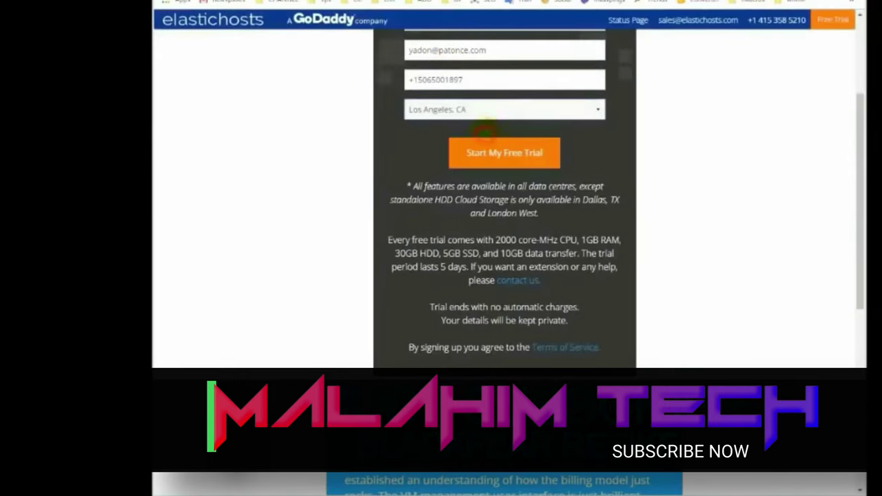
left_click(495, 153)
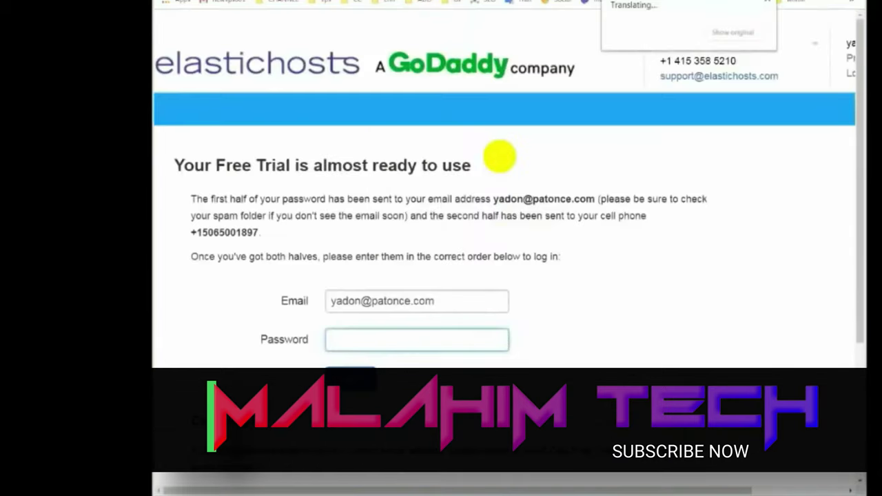
left_click_drag(189, 203, 282, 232)
left_click(282, 232)
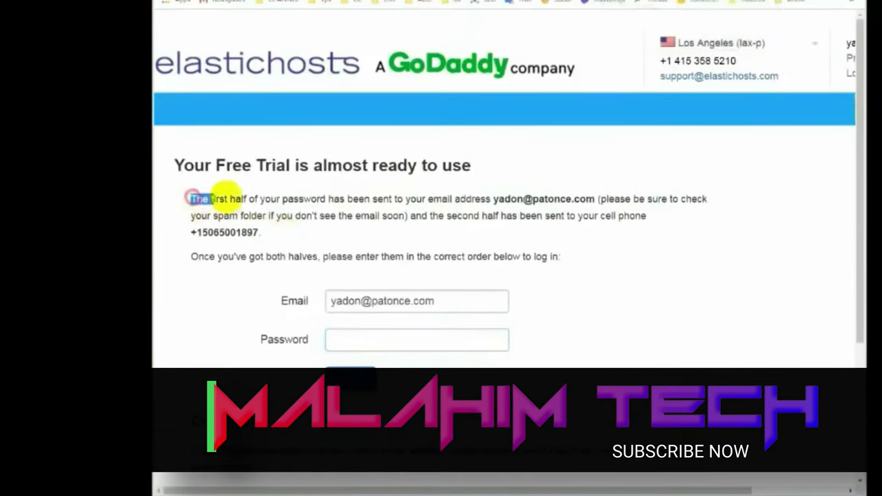
left_click_drag(226, 189, 594, 196)
Step: Refresh TempMail and open the 'Your ElasticHosts password - first half' email
key("ctrl+Tab")
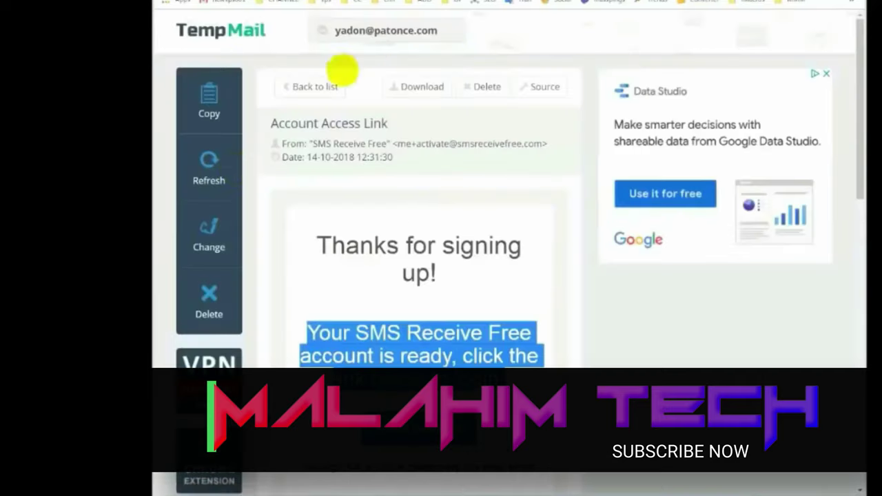
left_click(209, 171)
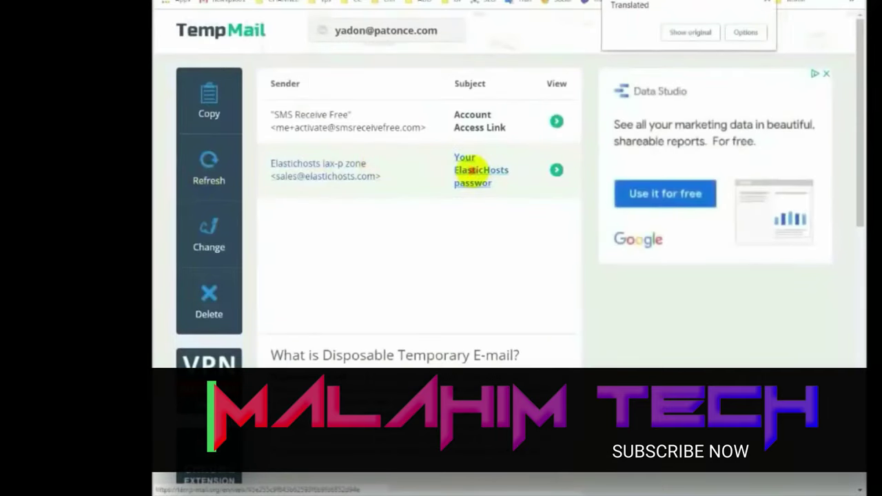
left_click(472, 170)
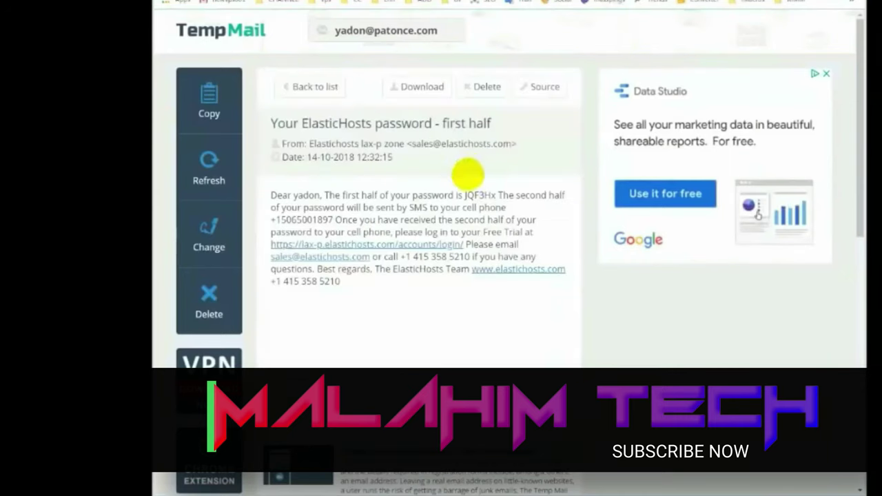
left_click_drag(328, 195, 473, 193)
left_click(497, 195)
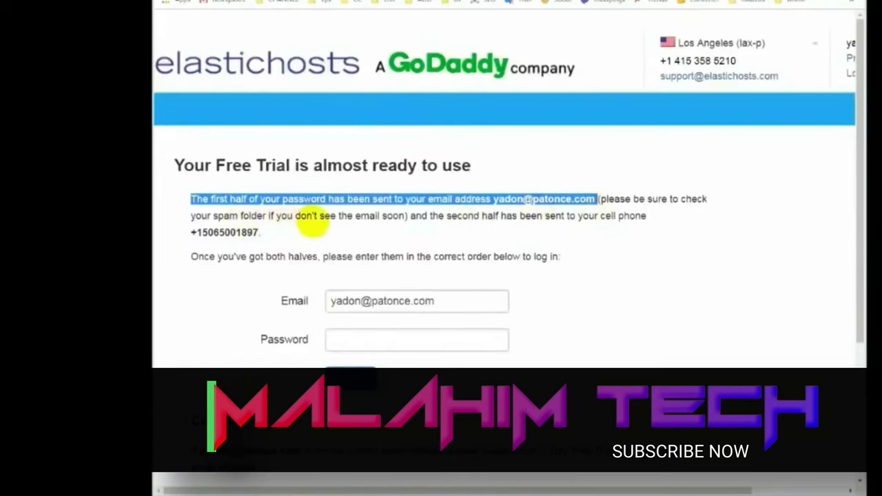
left_click_drag(425, 216, 585, 230)
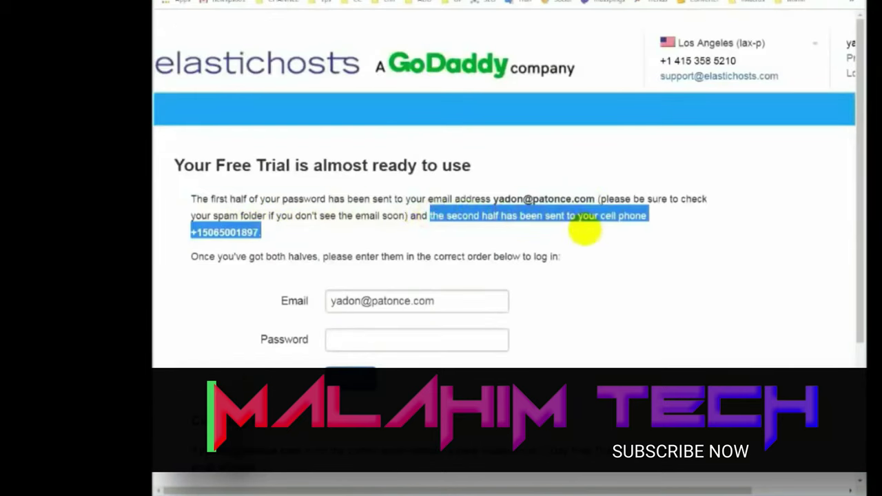
Step: Reload the number's SMS page until the ElasticHosts second-half password text appears
left_click(452, 219)
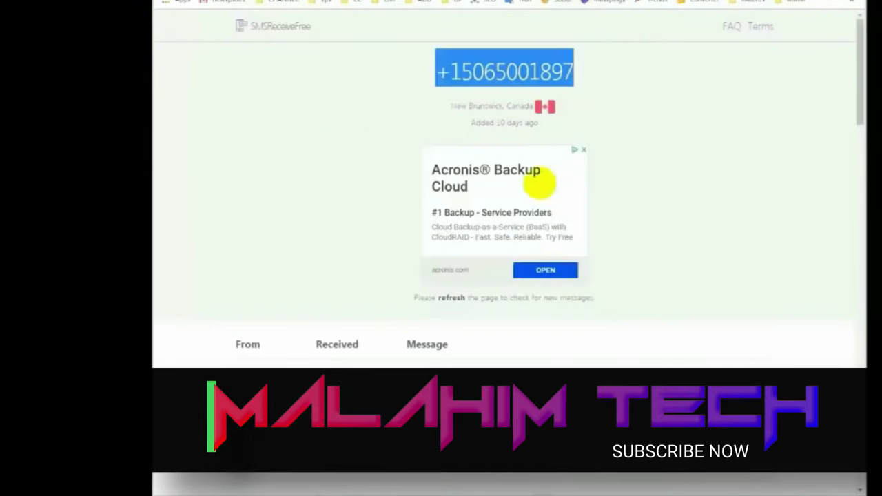
scroll(508, 207, "down", 1)
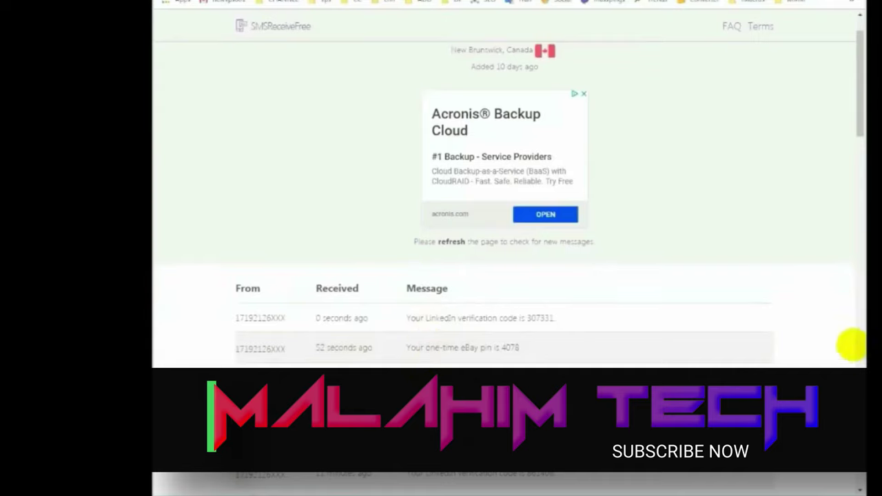
right_click(634, 282)
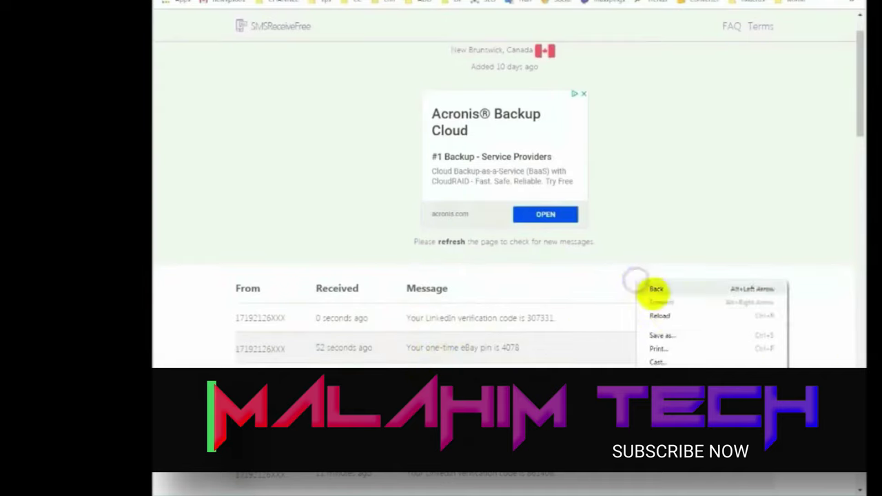
left_click(665, 315)
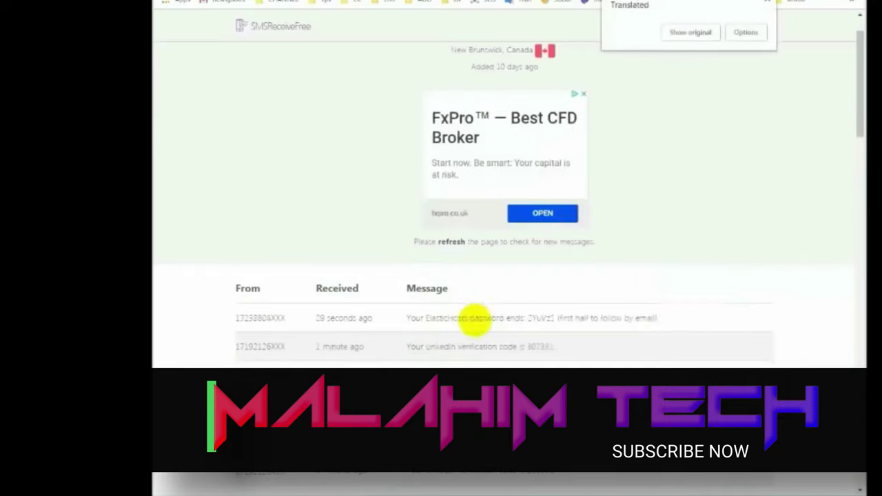
left_click_drag(408, 317, 666, 320)
left_click(427, 328)
left_click_drag(408, 318, 679, 321)
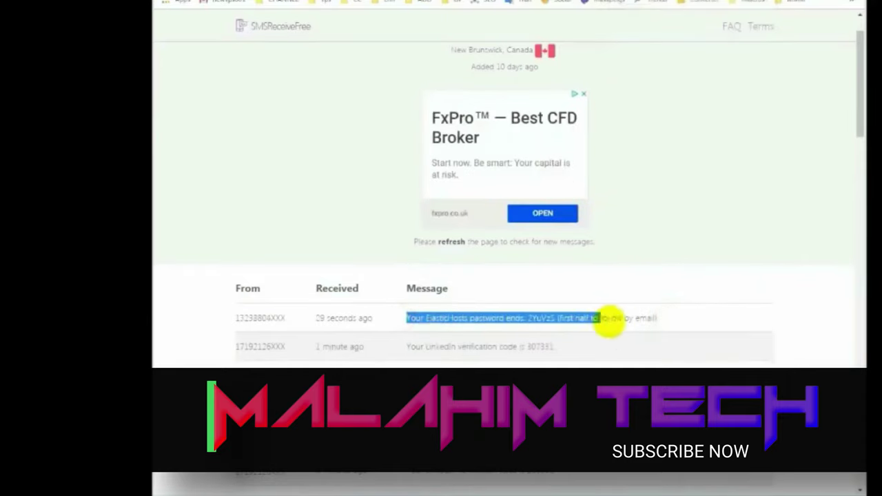
left_click(680, 321)
left_click_drag(404, 318, 672, 321)
left_click(672, 322)
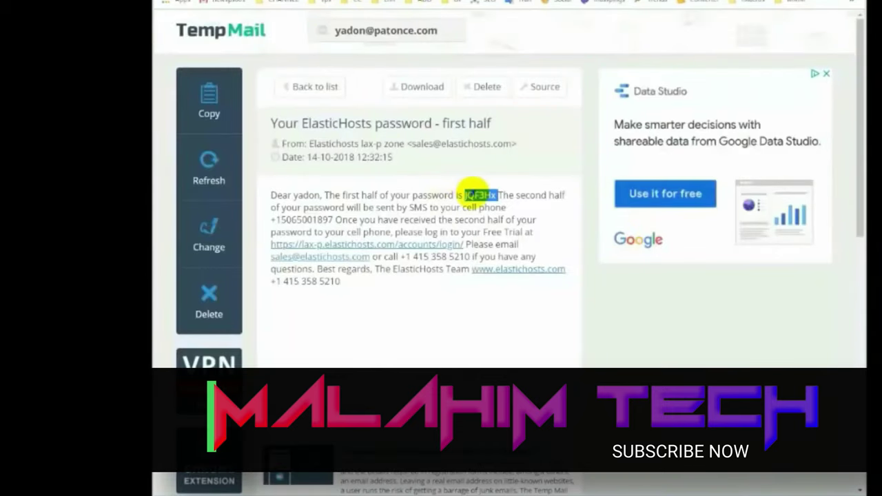
Step: Paste the first password half into a new tab's address bar and copy the SMS half
key("ctrl+t")
right_click(396, 2)
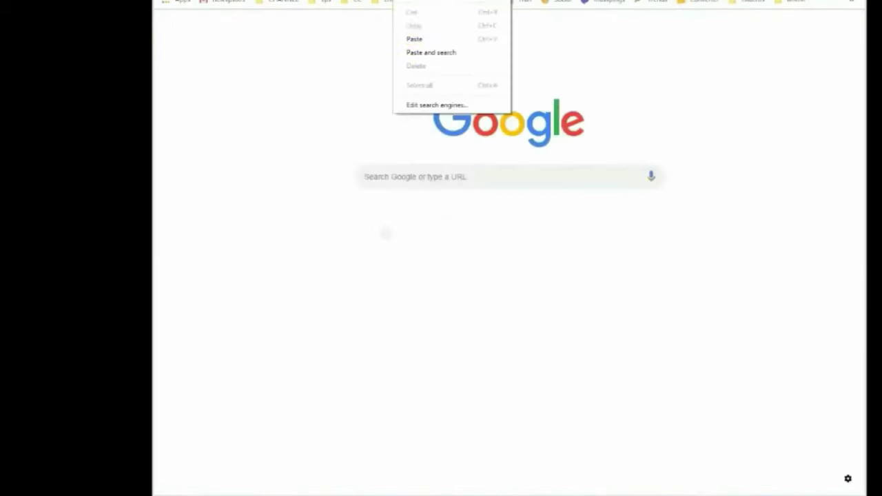
left_click(414, 36)
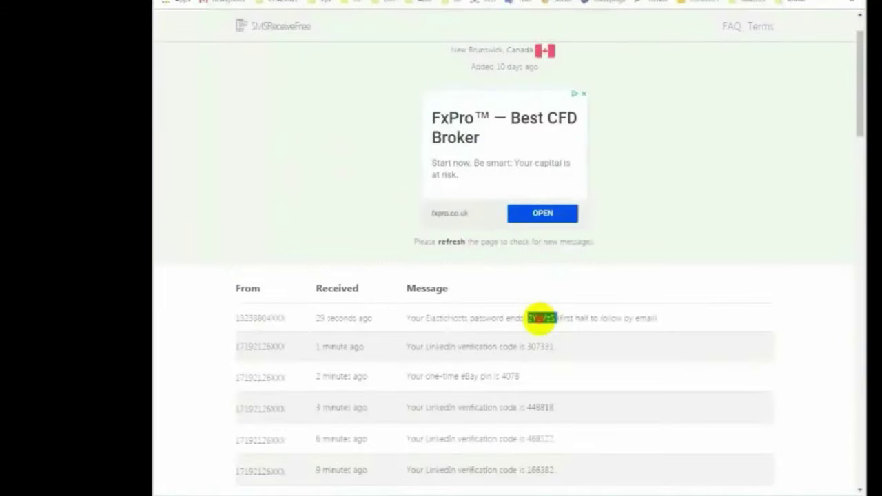
right_click(541, 317)
left_click(546, 324)
Step: Join both password halves in the address bar and copy the combined password
key("ctrl+t")
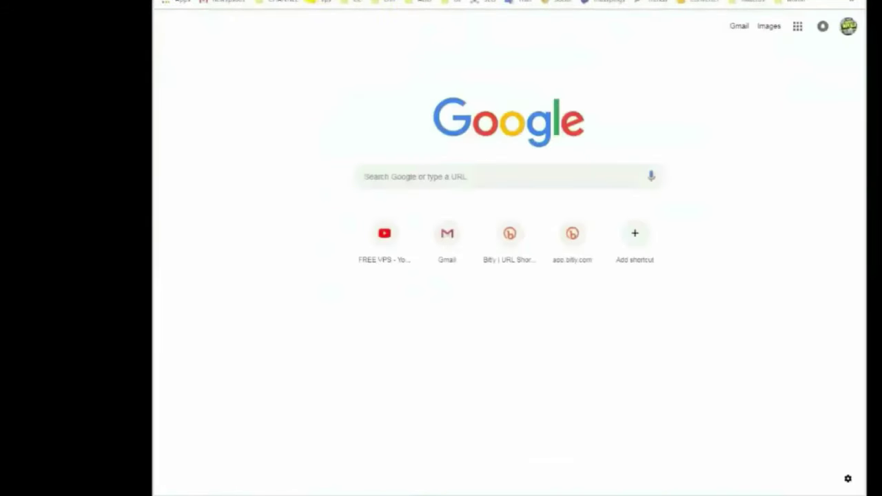
right_click(313, 2)
left_click(331, 40)
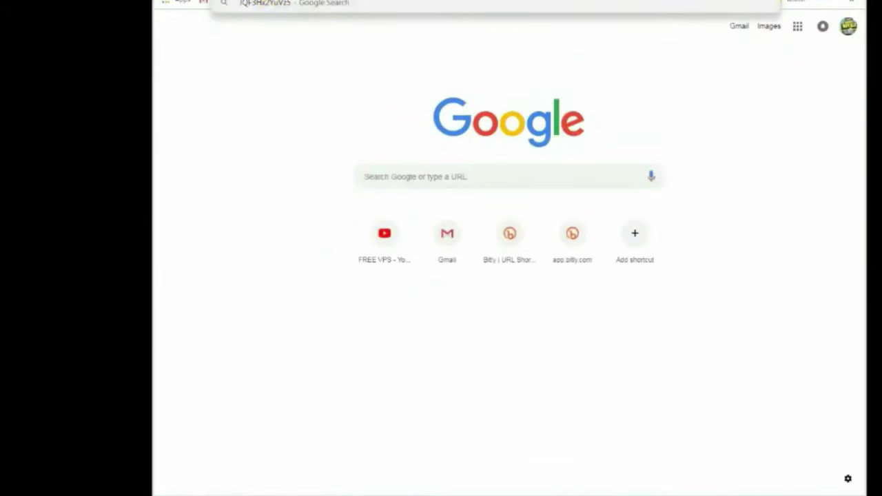
right_click(272, 2)
left_click(292, 24)
left_click(234, 2)
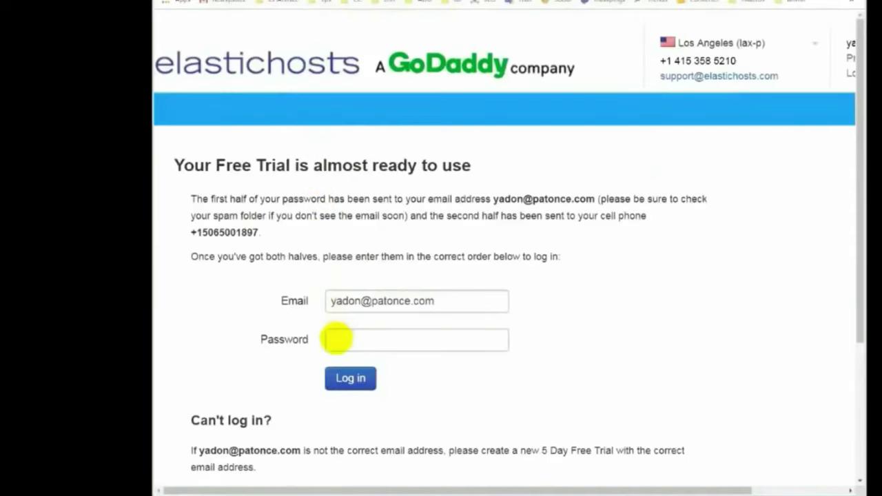
Step: Paste the combined password and log in to the ElasticHosts free trial
right_click(343, 339)
left_click(369, 419)
left_click(350, 378)
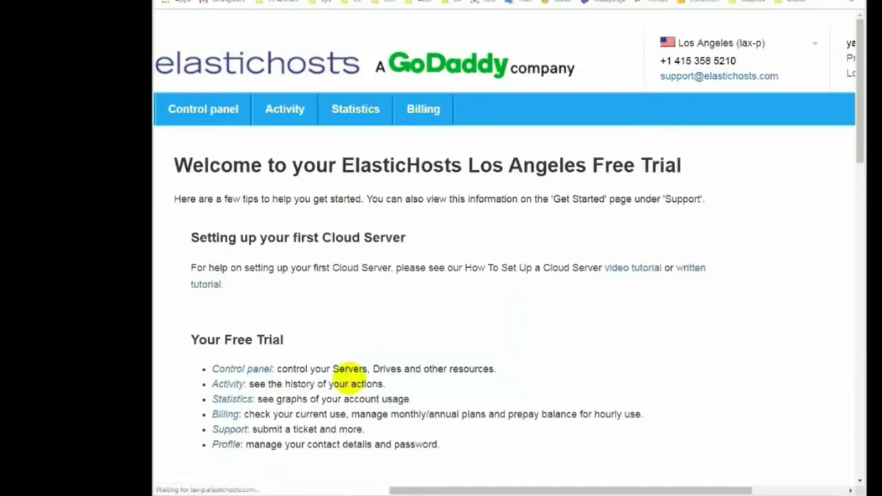
mouse_move(168, 153)
left_mouse_down()
mouse_move(374, 346)
mouse_move(502, 437)
left_mouse_up()
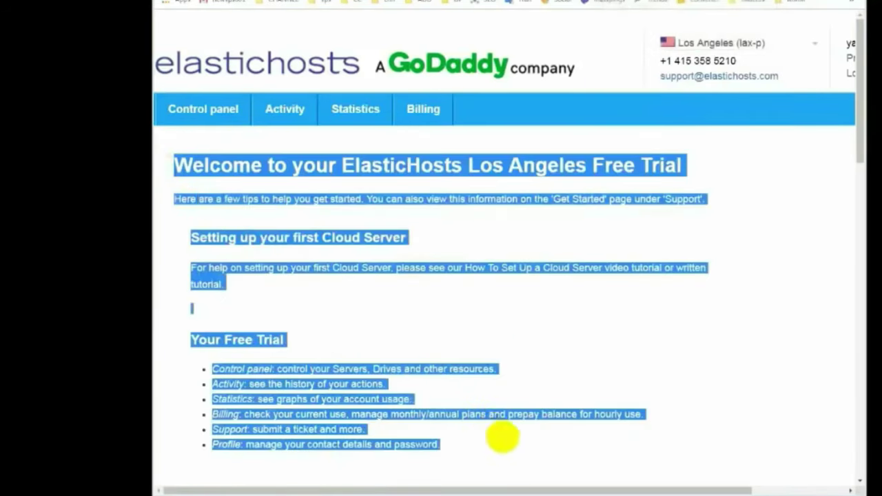
left_click(250, 221)
mouse_move(170, 166)
left_mouse_down()
mouse_move(383, 390)
mouse_move(492, 344)
left_mouse_up()
left_click(482, 338)
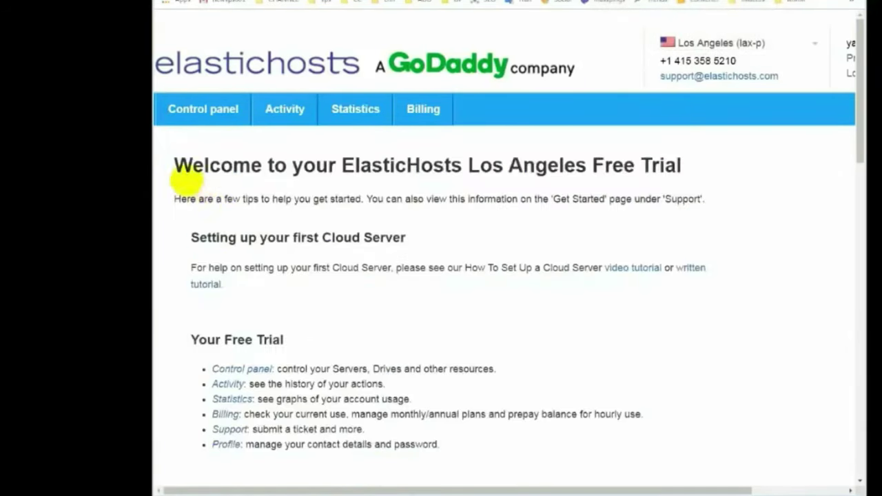
left_click_drag(178, 167, 449, 345)
left_click(450, 344)
left_click_drag(173, 173, 459, 444)
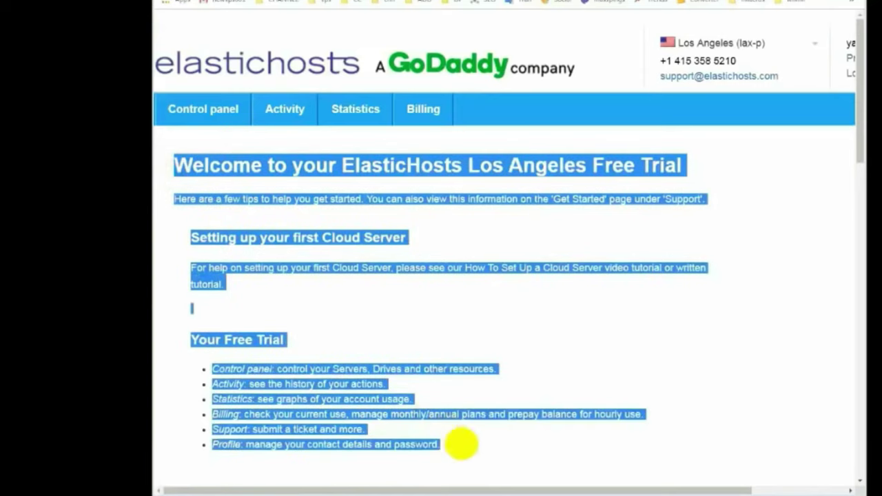
left_click(439, 323)
Step: Go to the Control panel, note 5 days 18 hours remaining, and open Add
left_click(210, 95)
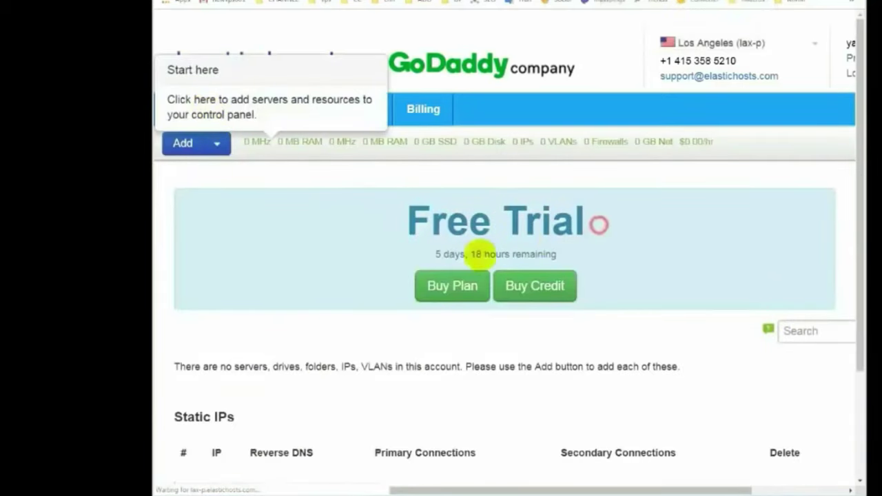
left_click_drag(434, 255, 579, 257)
left_click(572, 252)
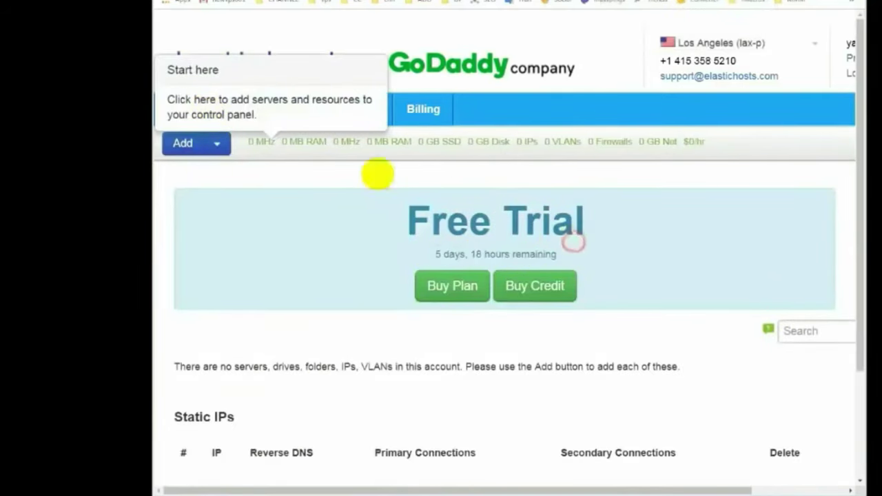
left_click(216, 144)
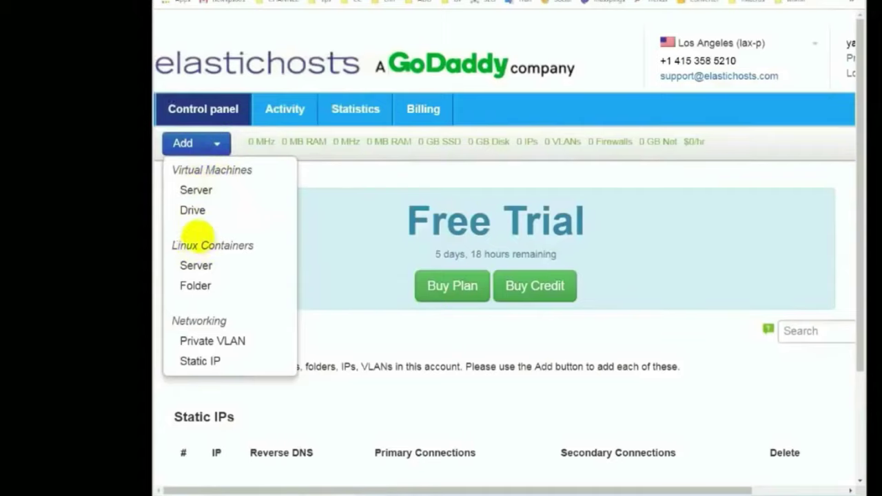
Step: Choose Server under Virtual Machines in the Add list
left_click_drag(171, 170, 254, 171)
left_click_drag(172, 245, 255, 246)
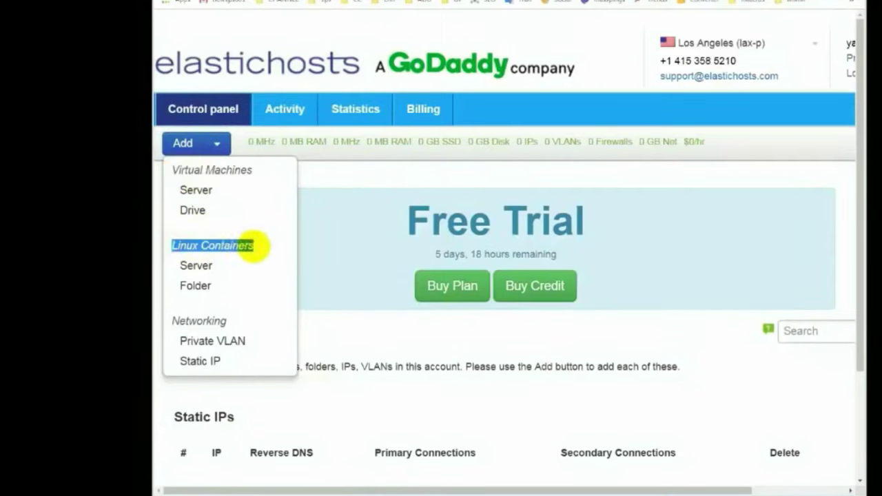
left_click_drag(172, 321, 234, 320)
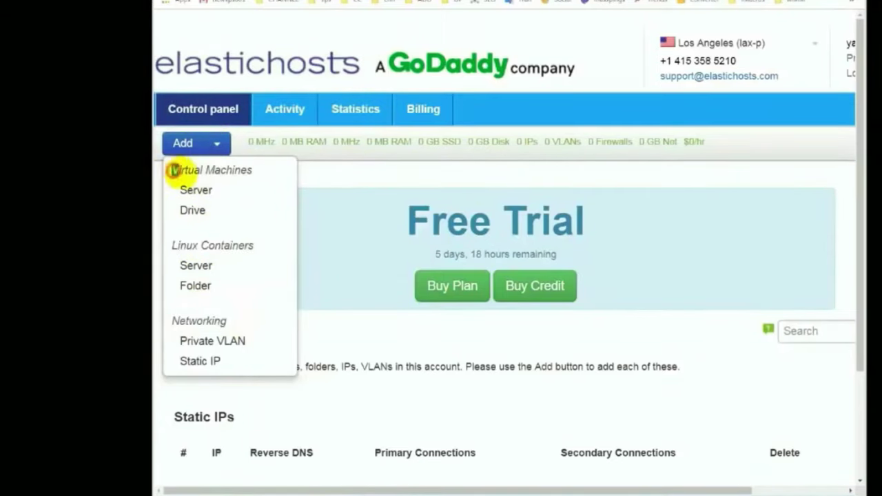
left_click_drag(172, 170, 251, 172)
left_click(197, 190)
Step: Name the server vps, pick the Windows Server 2016 image, set a 30 GB drive, and add it
left_click(448, 215)
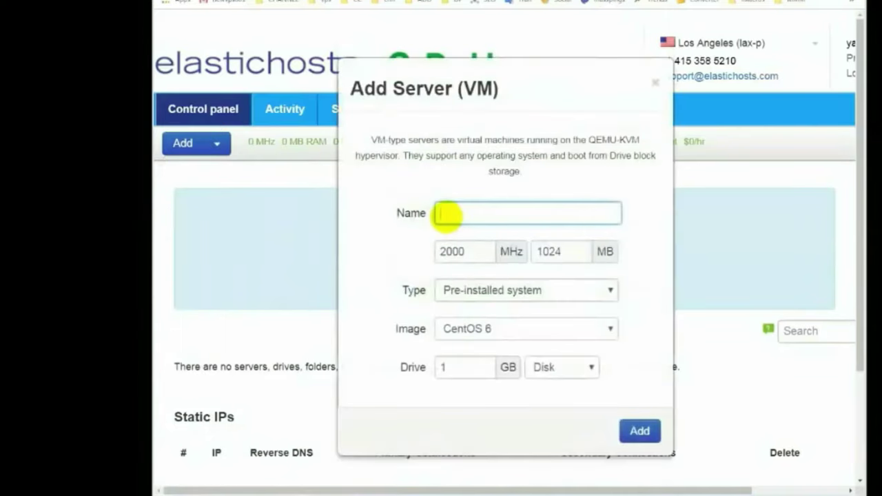
type("vps")
left_click(408, 243)
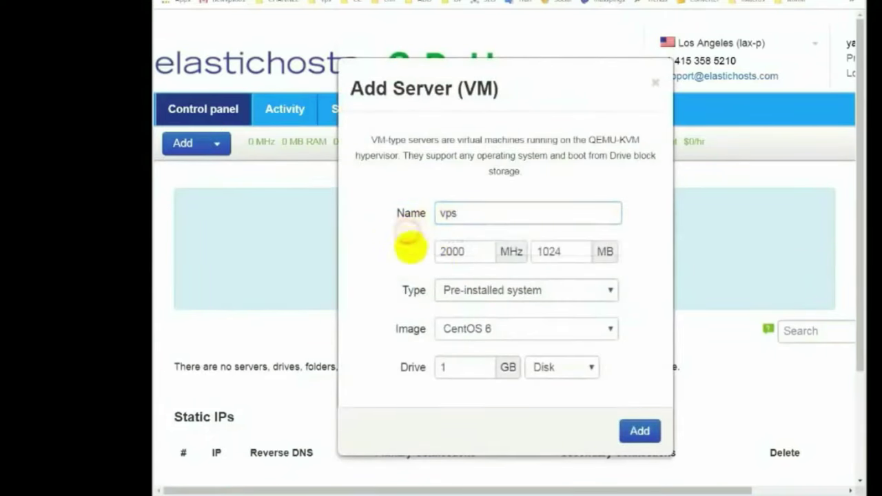
left_click(484, 331)
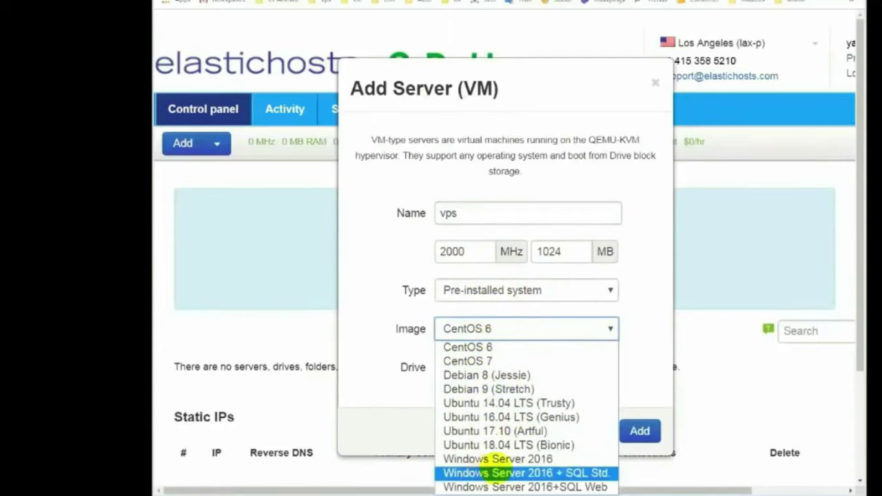
left_click(503, 459)
left_click_drag(459, 367, 423, 369)
type("30")
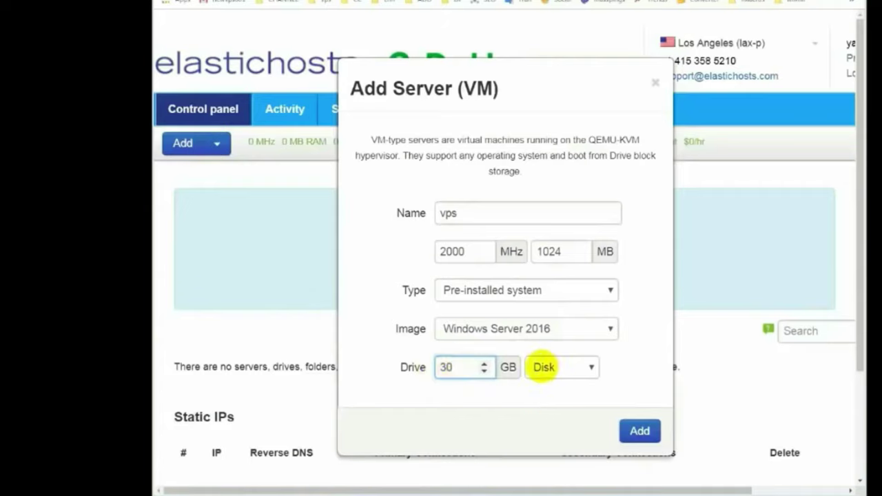
left_click(639, 431)
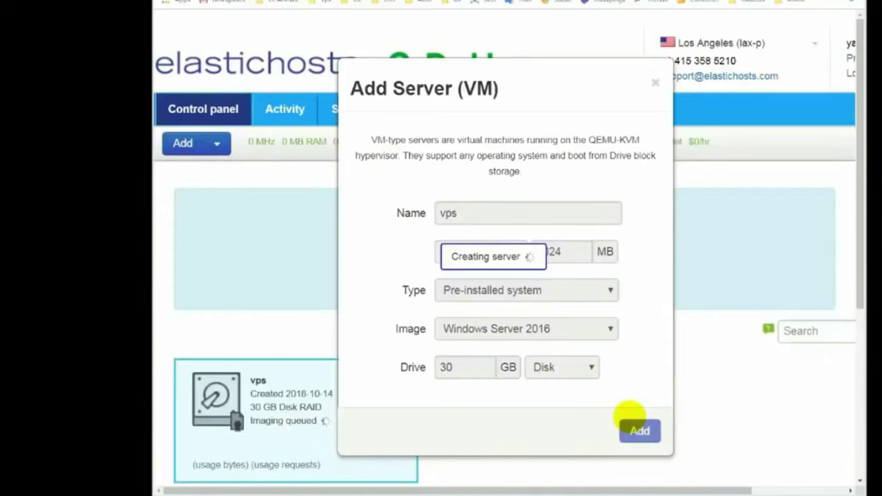
scroll(609, 351, "down", 2)
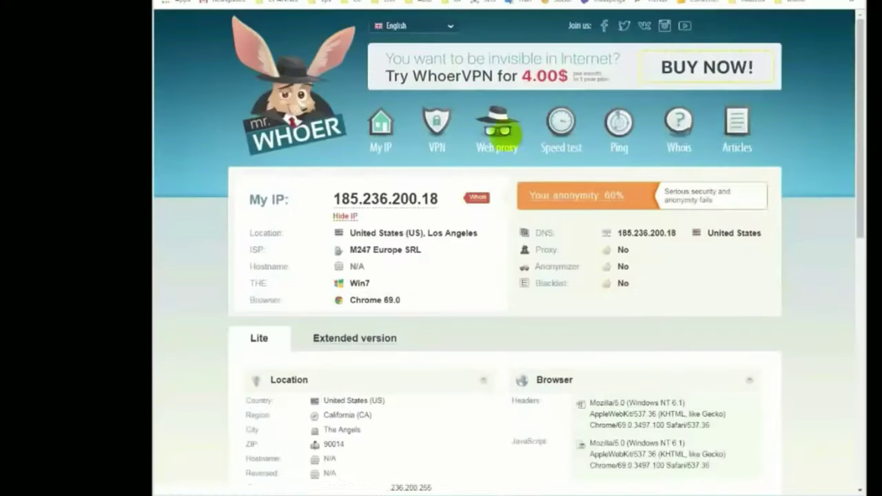
Step: Move the Windscribe window aside, then review the temporary email address and both password halves
mouse_move(731, 89)
left_mouse_down()
mouse_move(514, 86)
mouse_move(557, 315)
mouse_move(650, 184)
left_mouse_up()
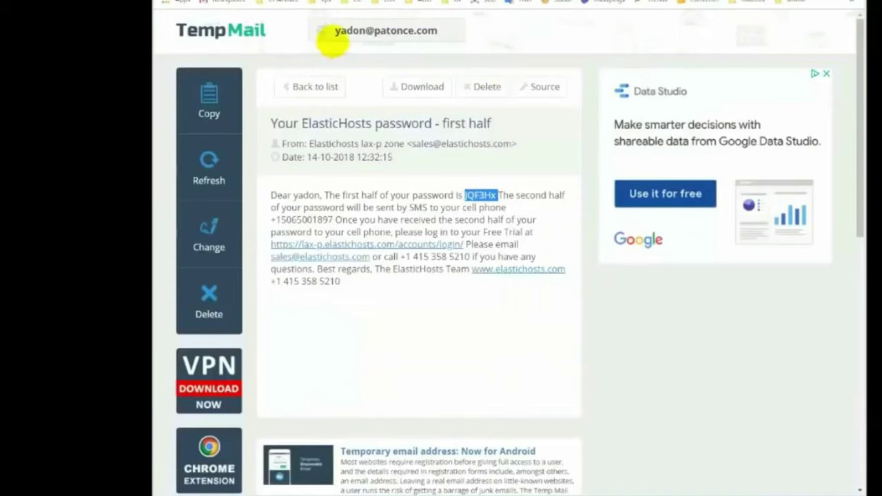
left_click_drag(333, 42, 448, 30)
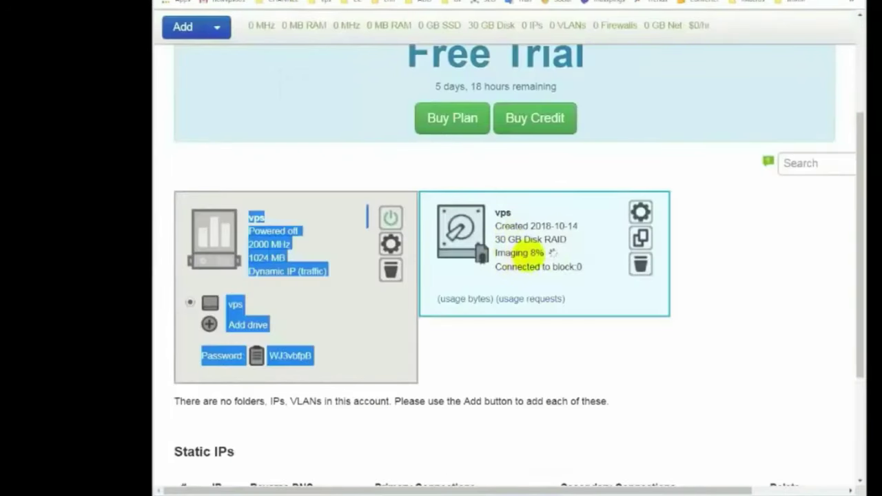
double_click(536, 253)
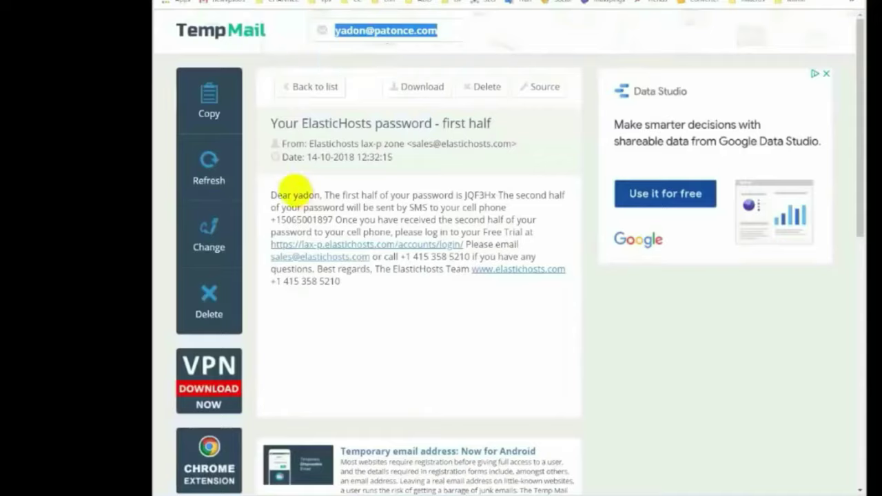
double_click(480, 195)
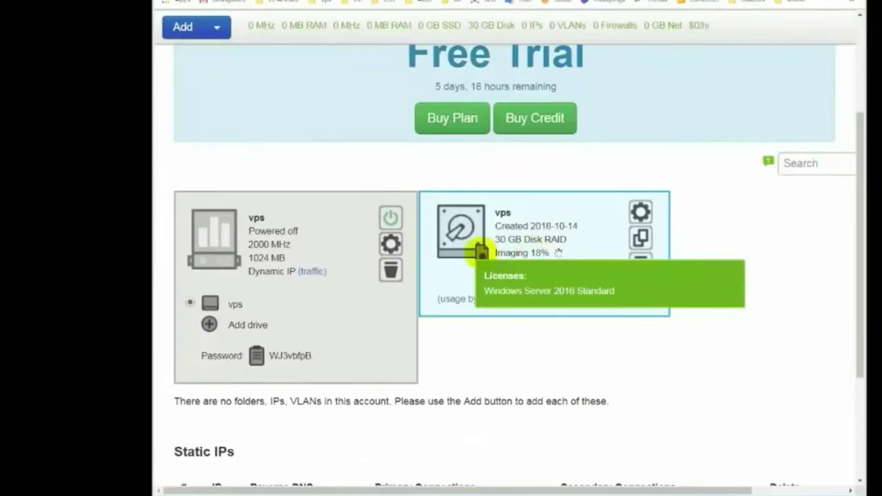
Step: Scroll the ElasticHosts page and highlight the Free Trial heading
scroll(633, 368, "down", 3)
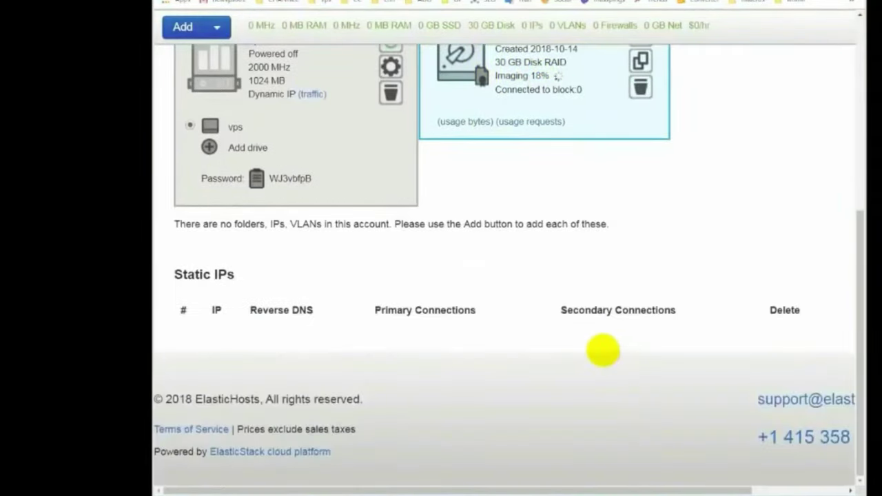
scroll(603, 351, "up", 3)
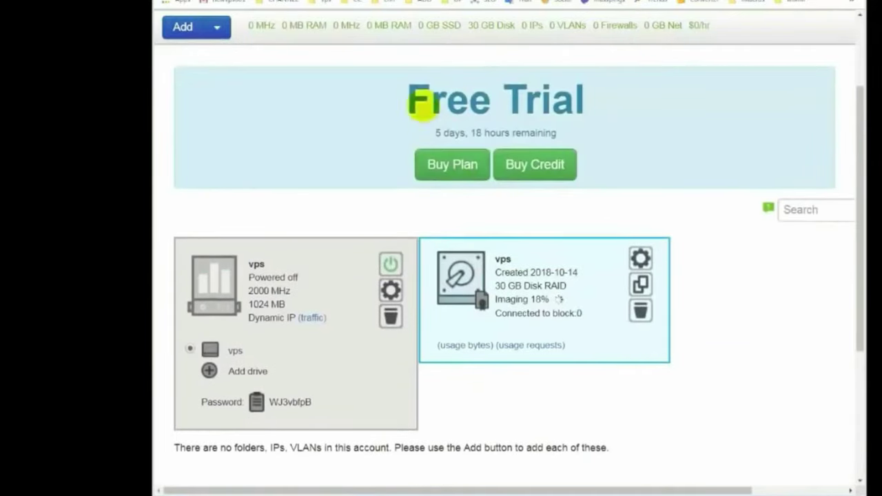
left_click_drag(408, 98, 616, 90)
left_click(498, 96)
Step: Watch the vps drive imaging climb to 27% and 30%, then move the VPN panel aside
mouse_move(254, 29)
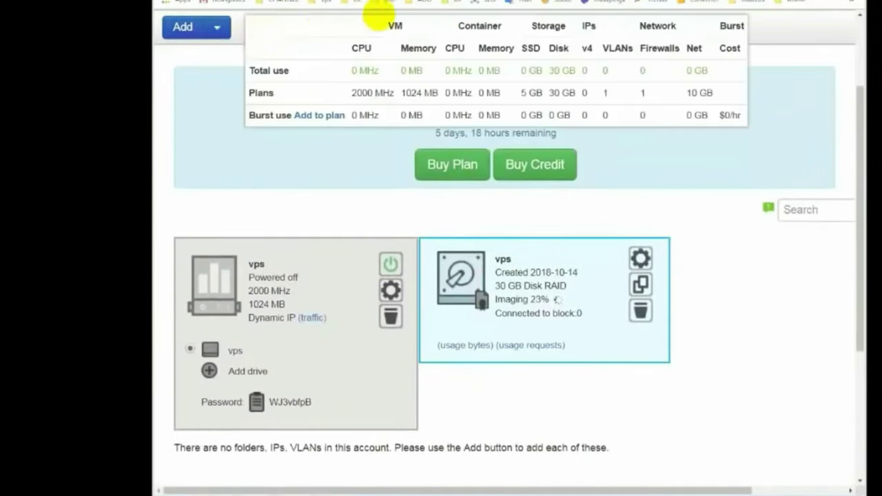
left_click_drag(497, 299, 524, 300)
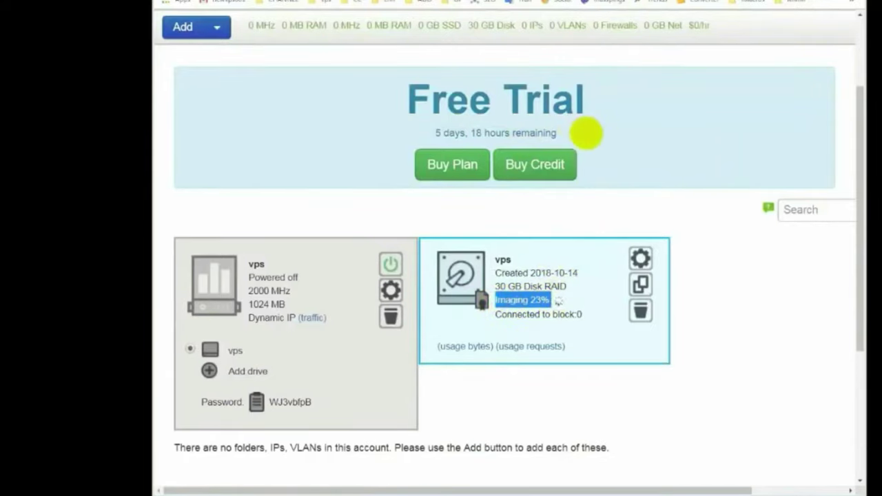
scroll(560, 128, "up", 2)
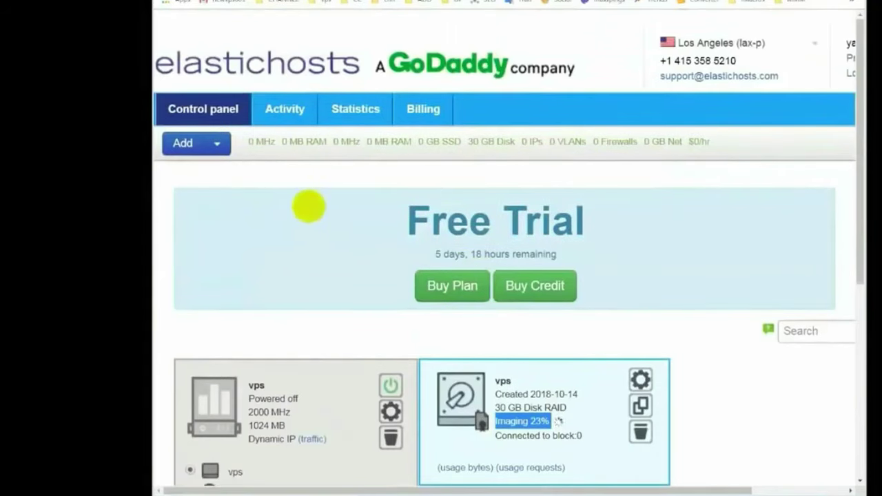
left_click_drag(555, 491, 581, 490)
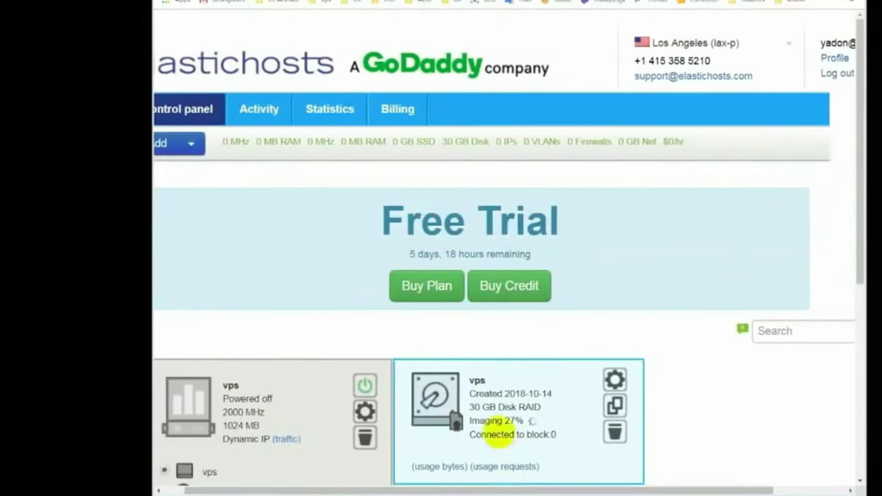
scroll(493, 434, "down", 2)
left_click_drag(468, 305, 528, 306)
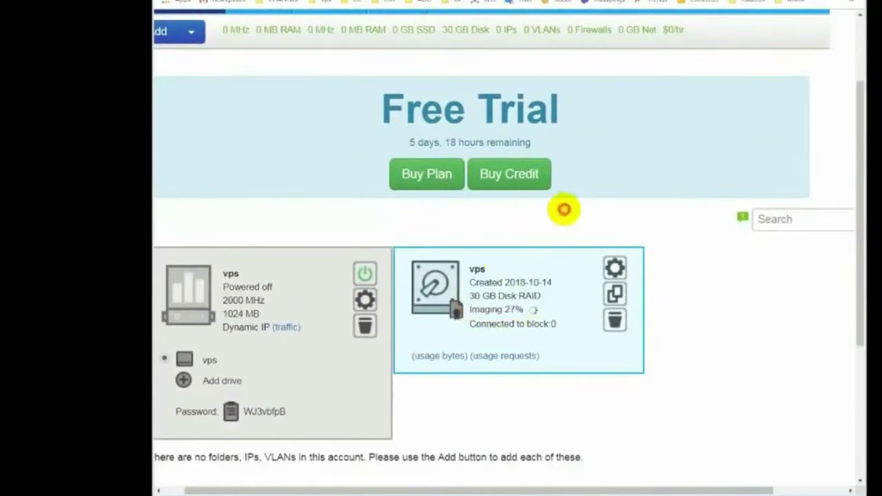
left_click_drag(460, 310, 532, 312)
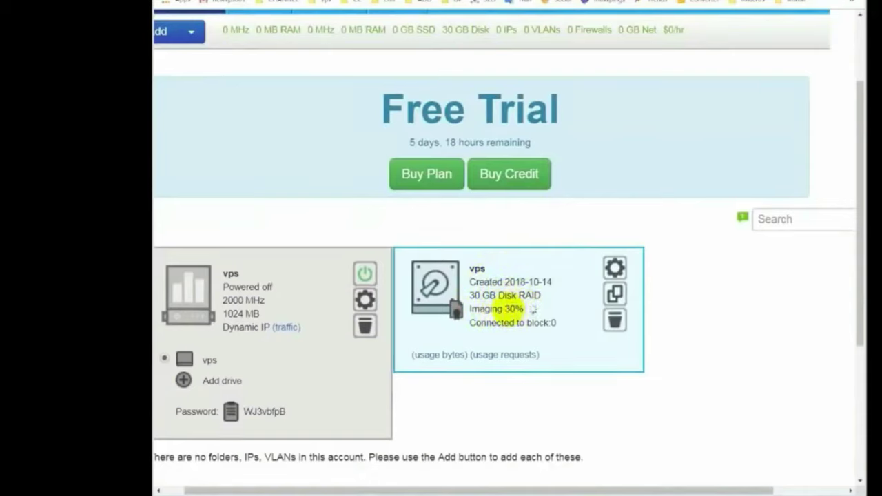
left_click_drag(459, 310, 528, 310)
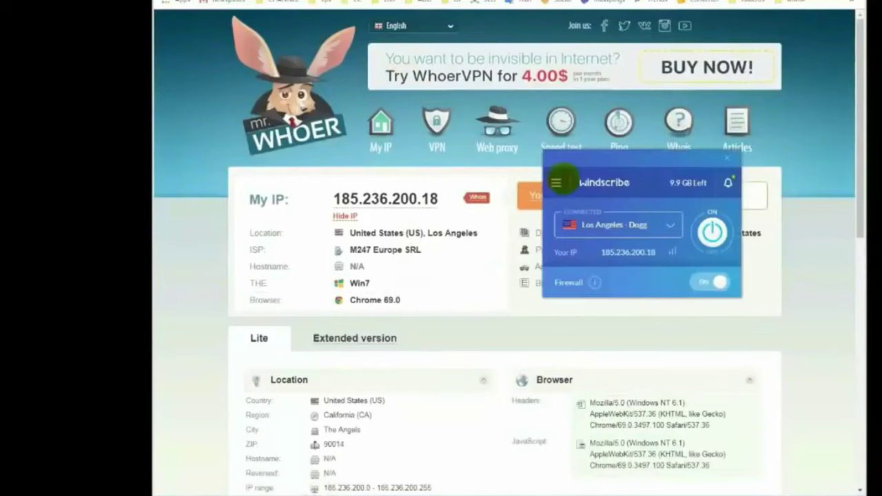
left_click_drag(619, 165, 432, 335)
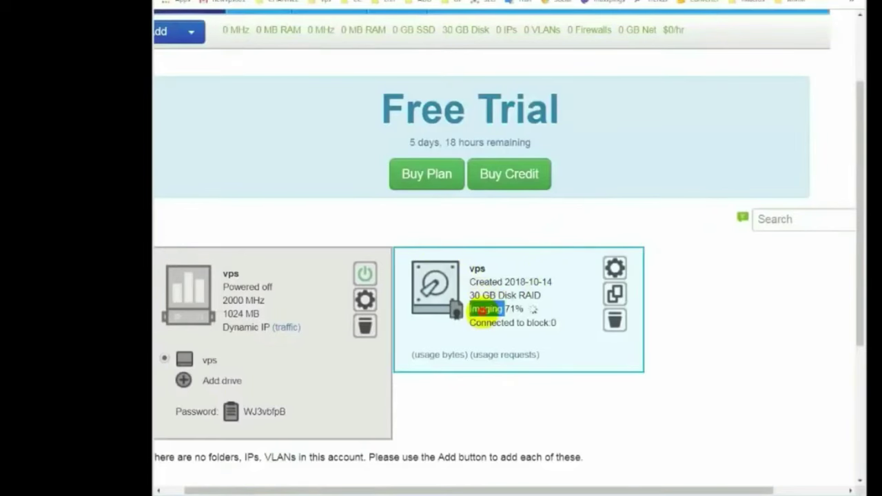
left_click(389, 482)
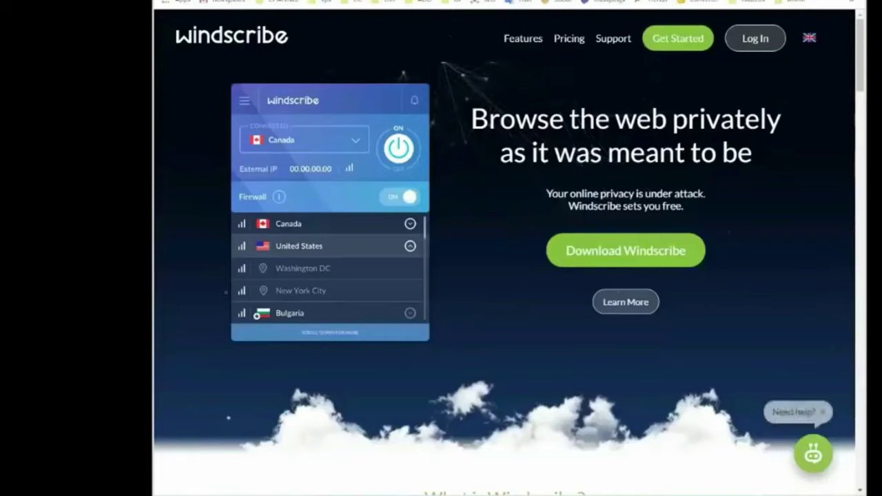
Step: Copy the Windscribe address into Notepad under the Change IP heading
right_click(374, 2)
left_click(388, 24)
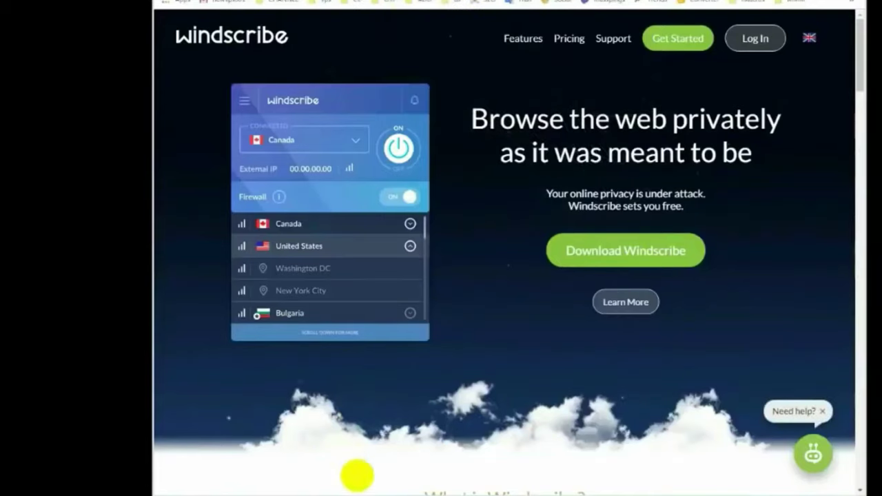
left_click(366, 486)
left_click(209, 96)
right_click(210, 97)
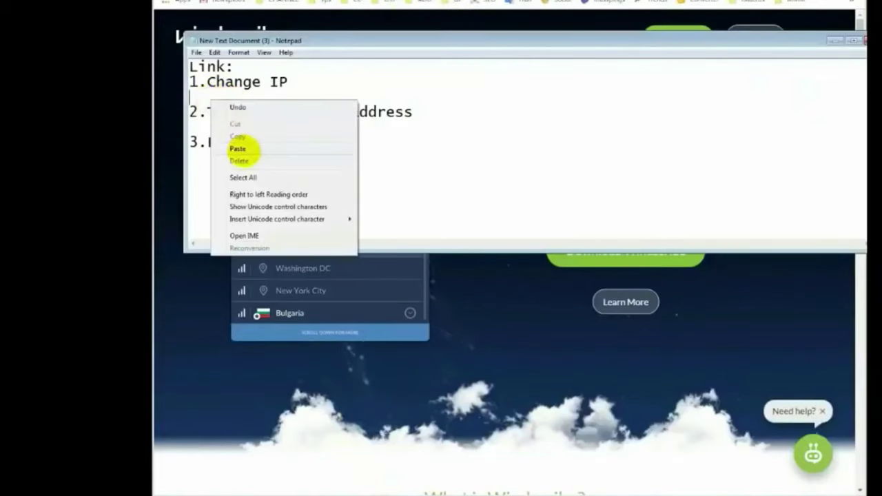
left_click(236, 148)
Step: Copy the TempMail address into Notepad under the Temporary email heading
left_click_drag(200, 112, 407, 113)
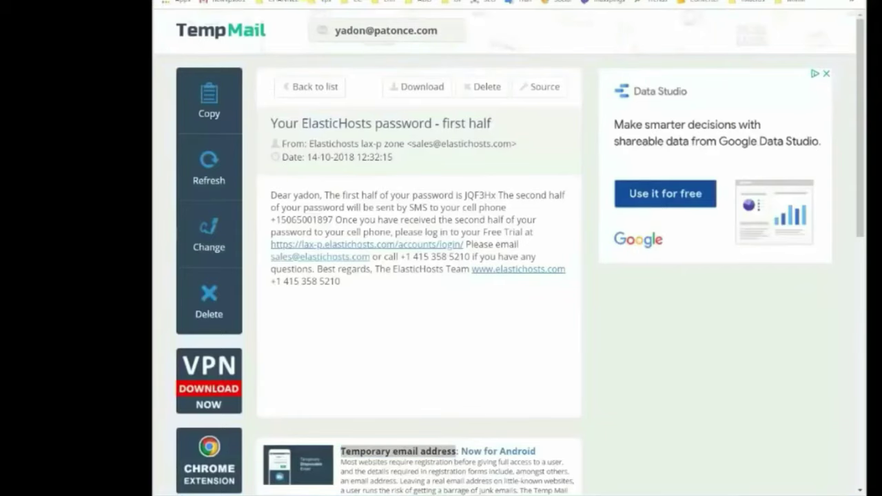
right_click(300, 2)
left_click(323, 25)
key("alt+Tab")
left_click(200, 127)
right_click(201, 128)
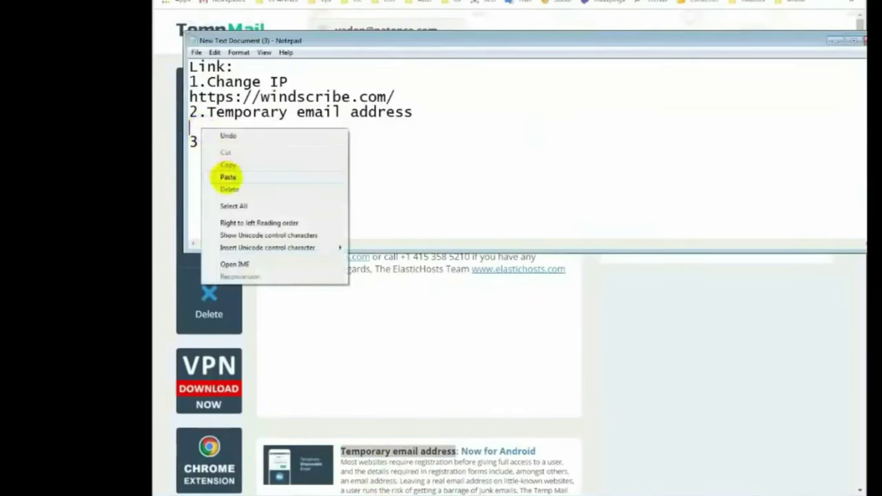
left_click(228, 177)
Step: Copy the elastichosts.com dashboard address into Notepad under 3. Free vps
left_click_drag(195, 142, 276, 142)
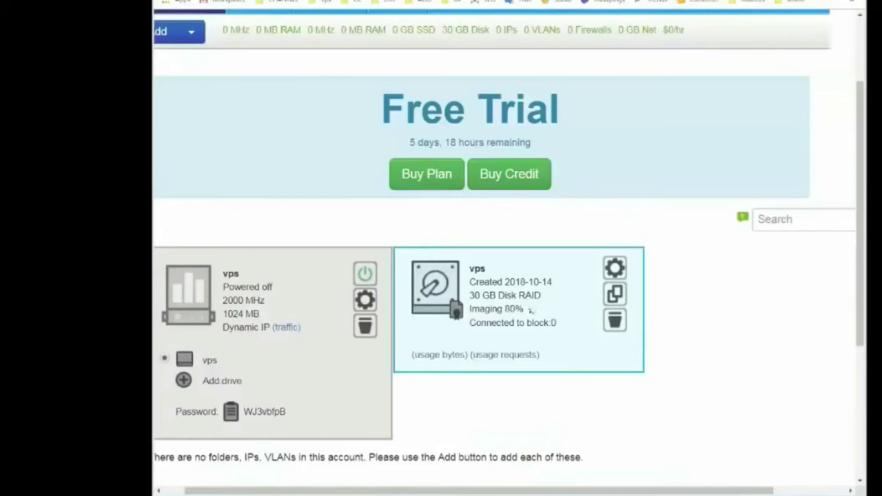
right_click(322, 2)
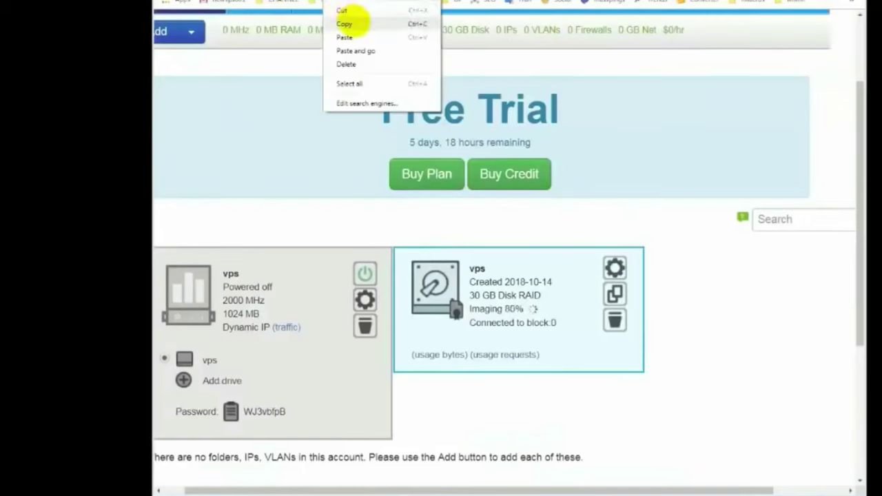
left_click(345, 21)
left_click(350, 489)
left_click(207, 162)
right_click(206, 163)
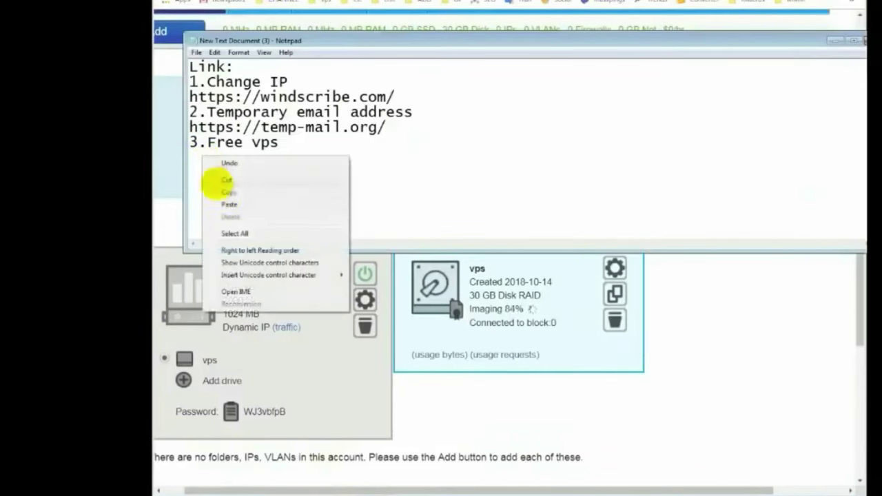
left_click(226, 199)
left_click(507, 335)
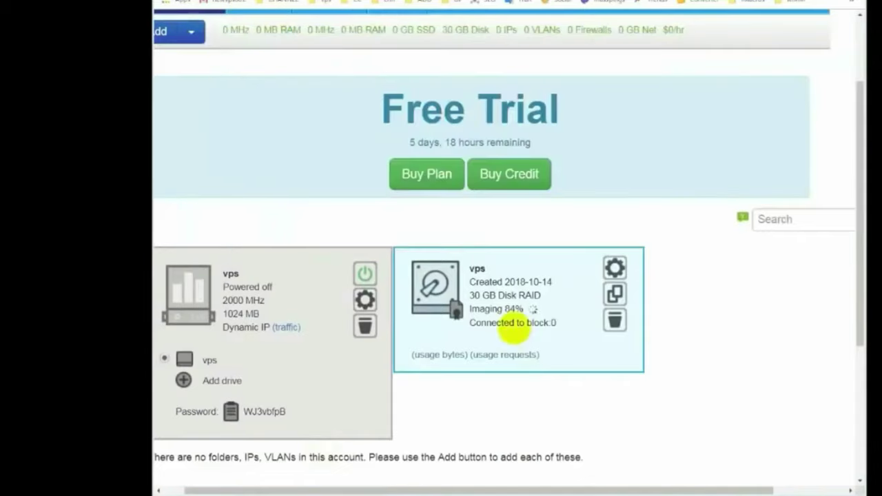
left_click_drag(480, 309, 525, 310)
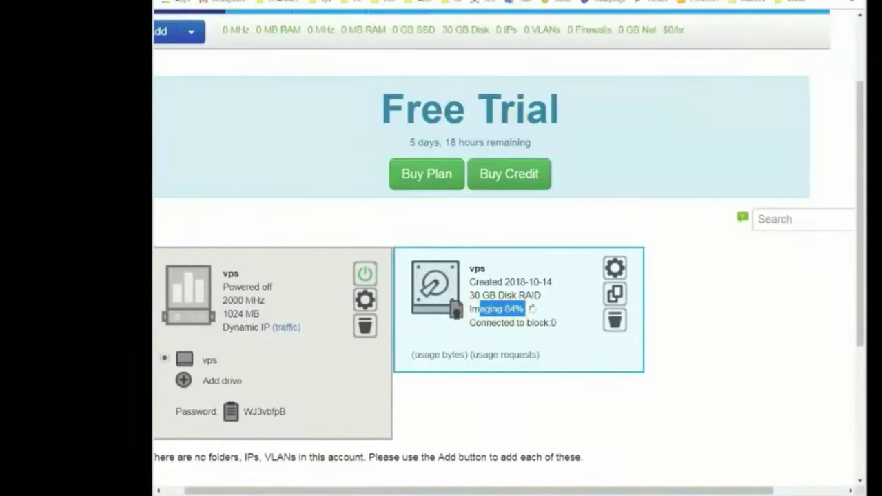
key("ctrl+Tab")
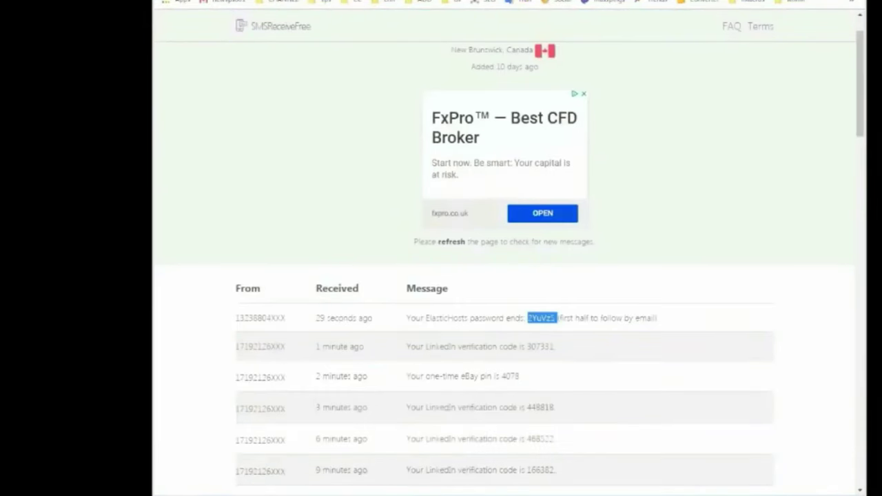
right_click(318, 2)
left_click(345, 22)
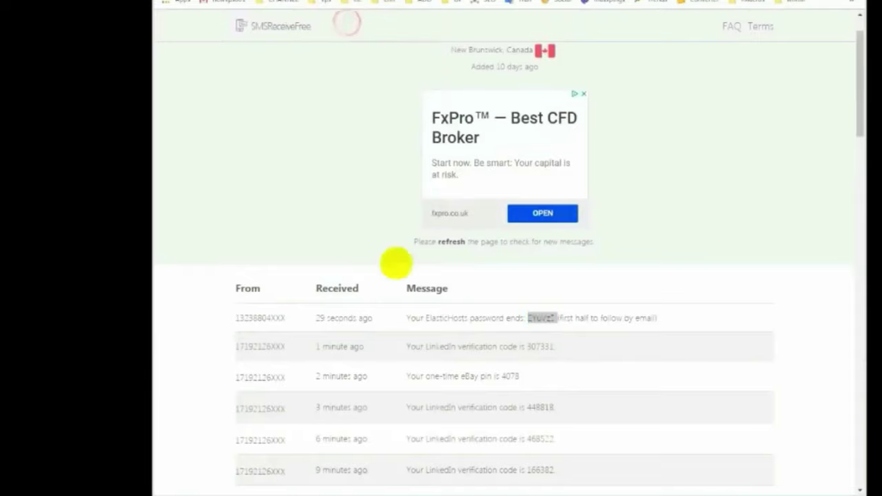
key("alt+Tab")
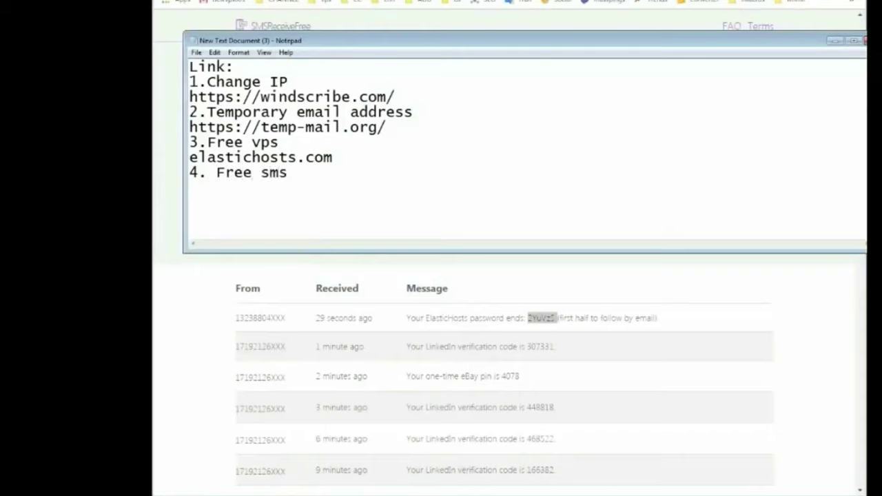
key("ctrl+v")
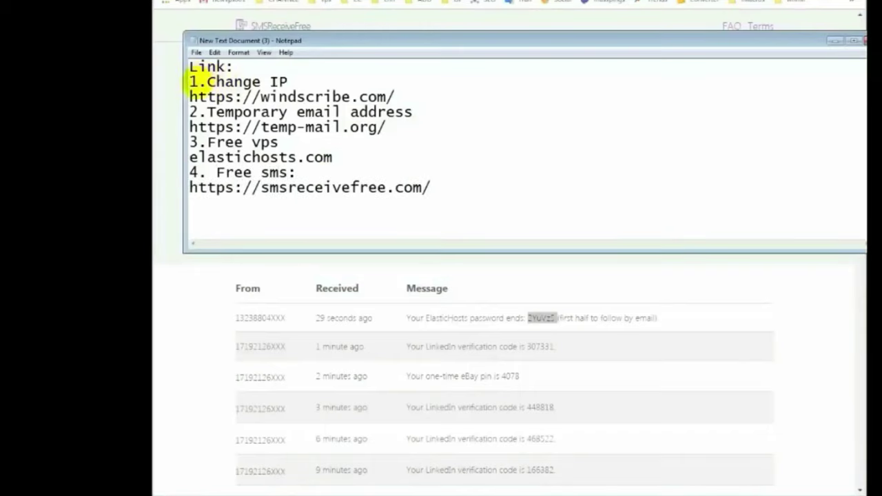
Step: Highlight the completed four-entry link list to review it
left_click_drag(190, 82, 448, 189)
left_click(449, 189)
left_click_drag(191, 81, 445, 189)
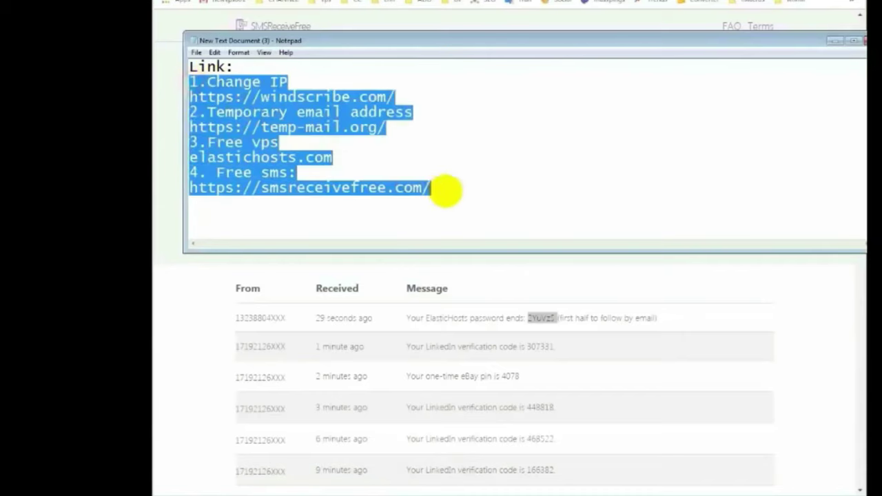
left_click(445, 189)
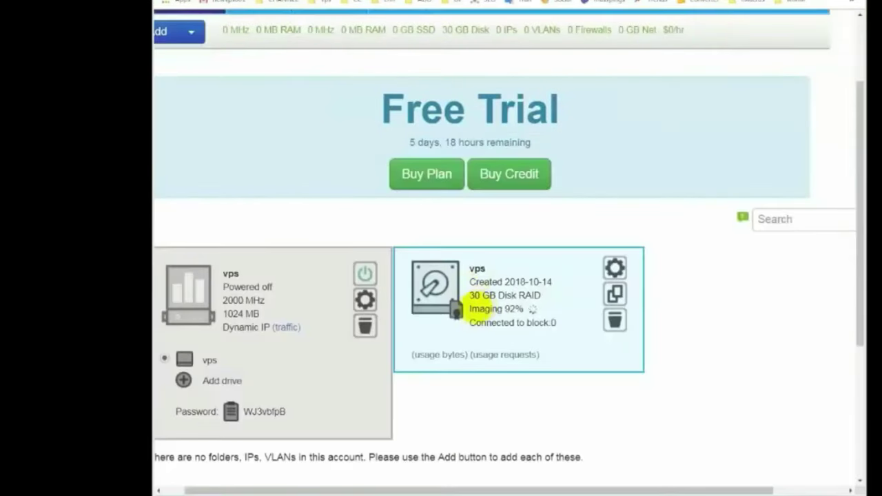
Step: Watch the vps drive go from 98% imaging to Not mounted, then power on the vps server
left_click_drag(469, 308, 521, 309)
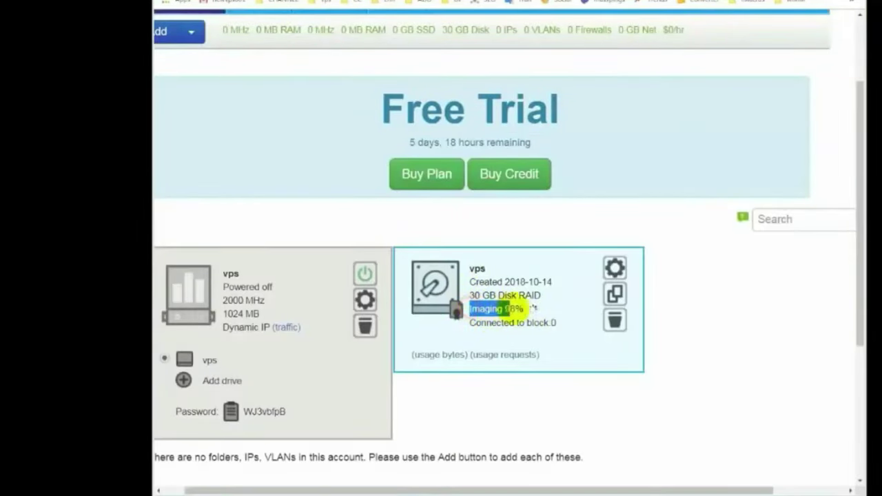
left_click_drag(469, 309, 522, 308)
left_click(485, 315)
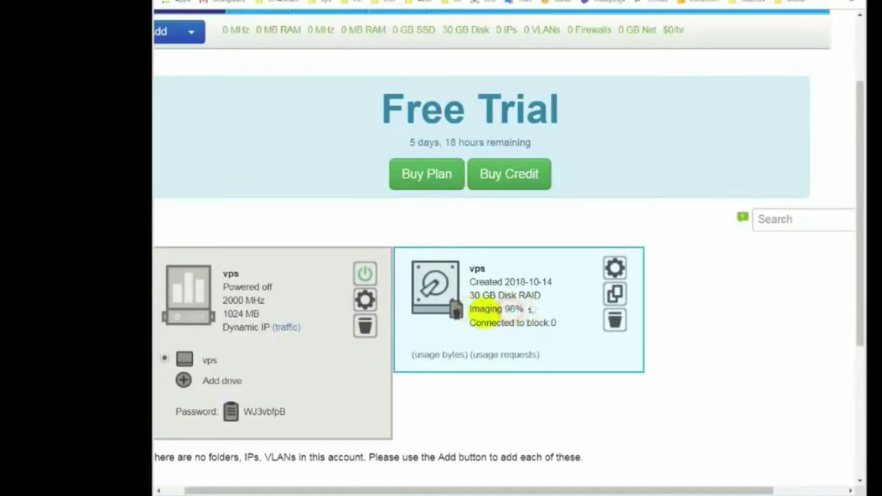
left_click_drag(458, 310, 523, 309)
left_click(522, 309)
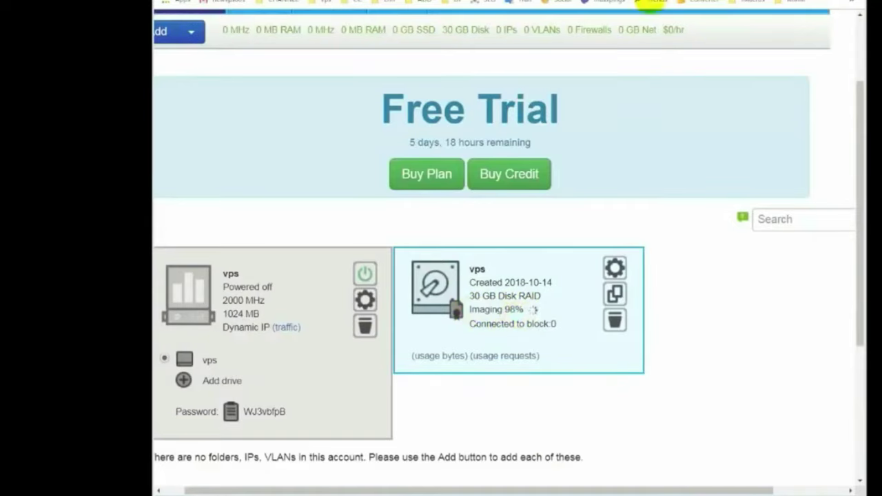
triple_click(487, 310)
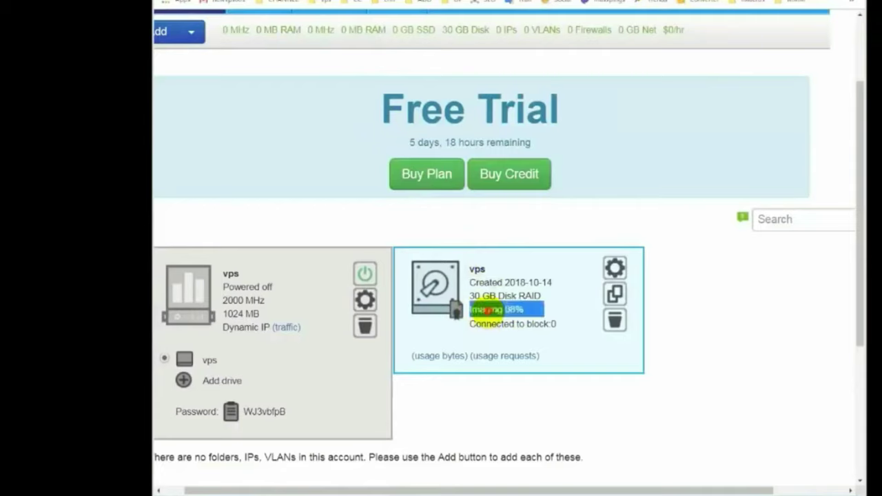
triple_click(487, 309)
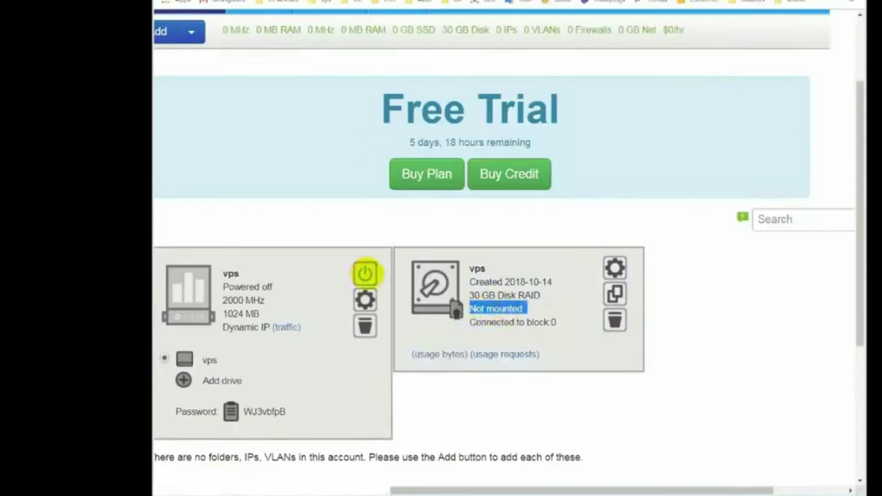
left_click(365, 272)
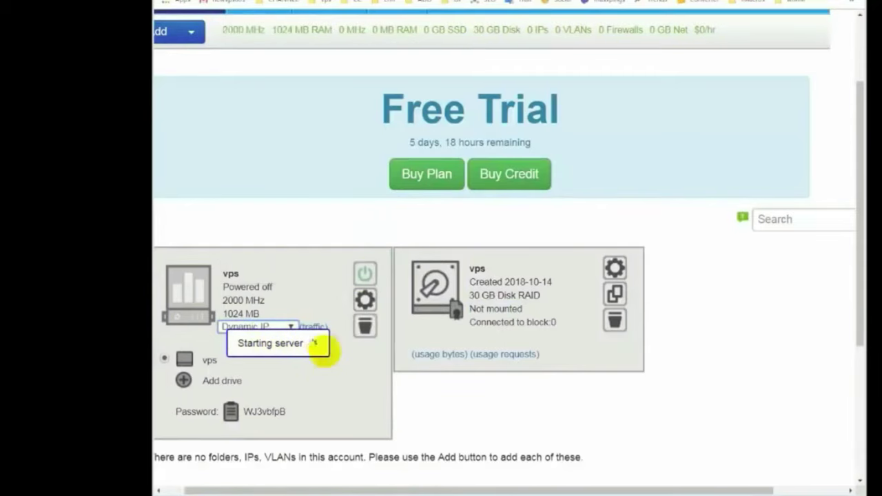
scroll(191, 335, "down", 1)
Step: Copy the vps server's password onto the Pass line in Notepad, then minimize Notepad
left_click(178, 333)
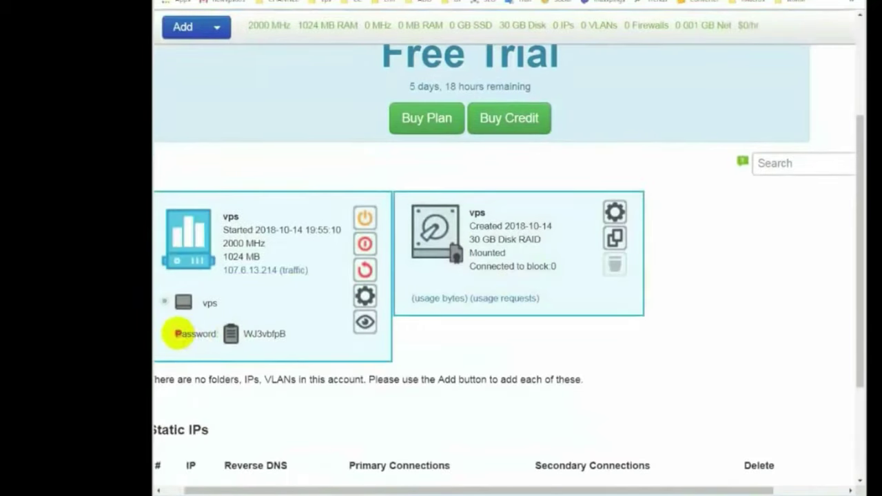
left_click_drag(181, 335, 262, 335)
double_click(264, 334)
right_click(275, 335)
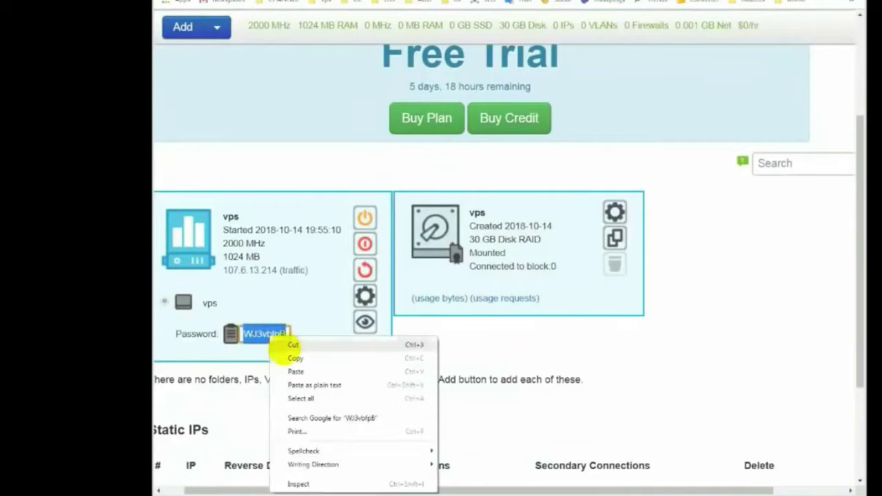
left_click(296, 356)
left_click(389, 491)
scroll(461, 213, "down", 1)
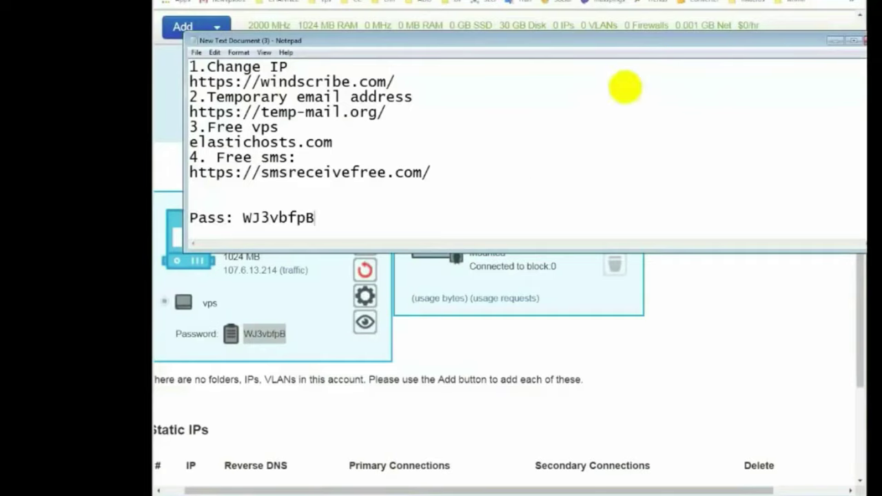
left_click(834, 41)
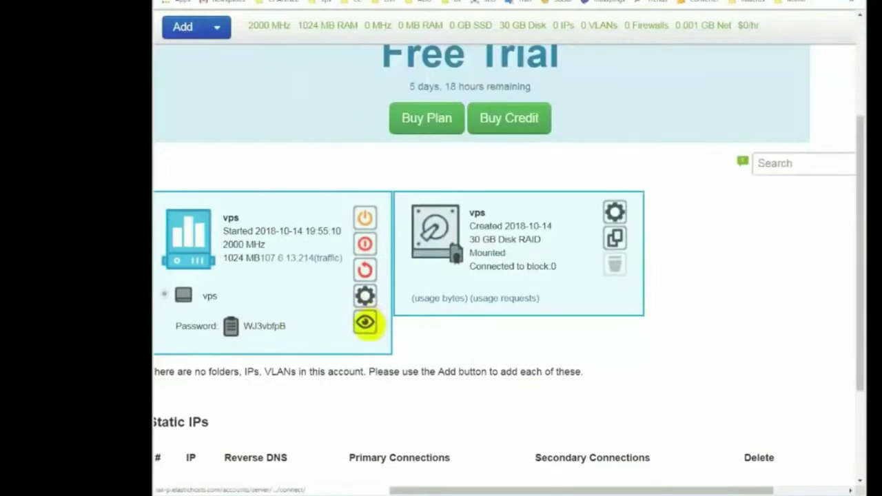
Step: Open the vps web console and paste the server details below the password in Notepad
left_click(365, 321)
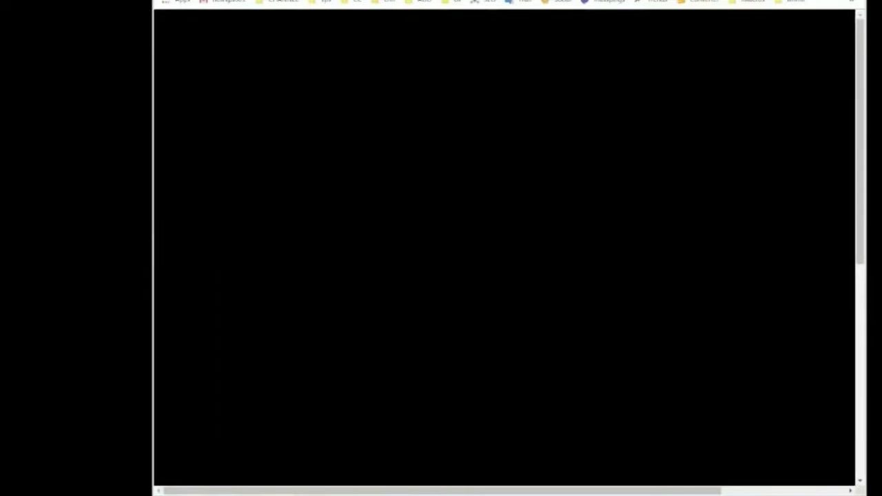
left_click_drag(860, 236, 852, 406)
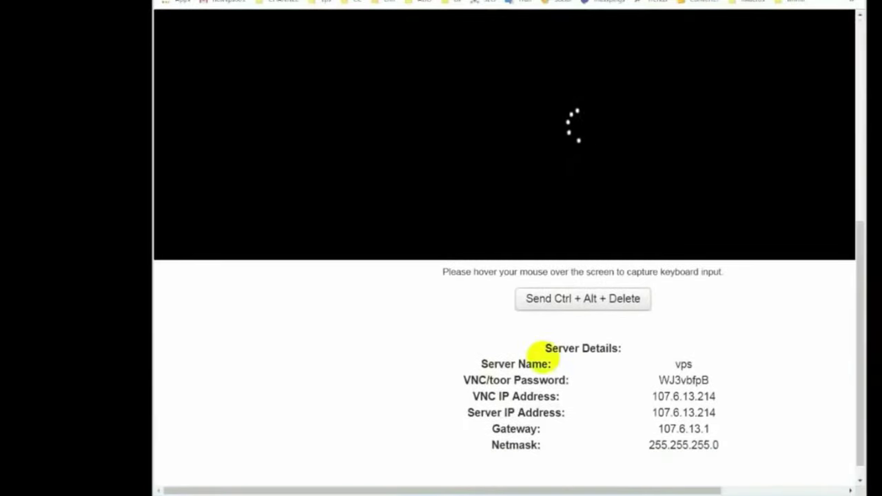
mouse_move(545, 355)
left_mouse_down()
mouse_move(486, 379)
mouse_move(606, 457)
left_mouse_up()
key("ctrl+c")
key("alt+Tab")
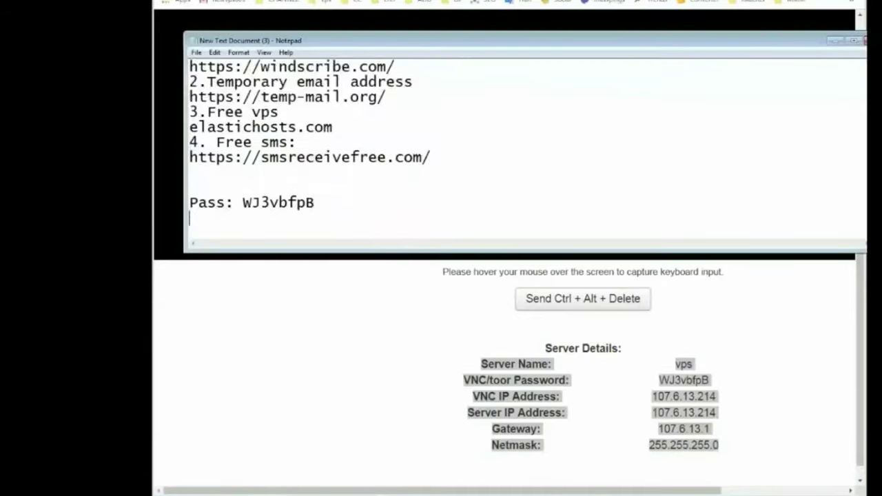
key("ctrl+v")
Step: Review the pasted server detail lines down to Netmask and move the notes window aside
left_click_drag(358, 142, 189, 142)
left_click_drag(475, 157, 189, 157)
left_click_drag(439, 172, 189, 172)
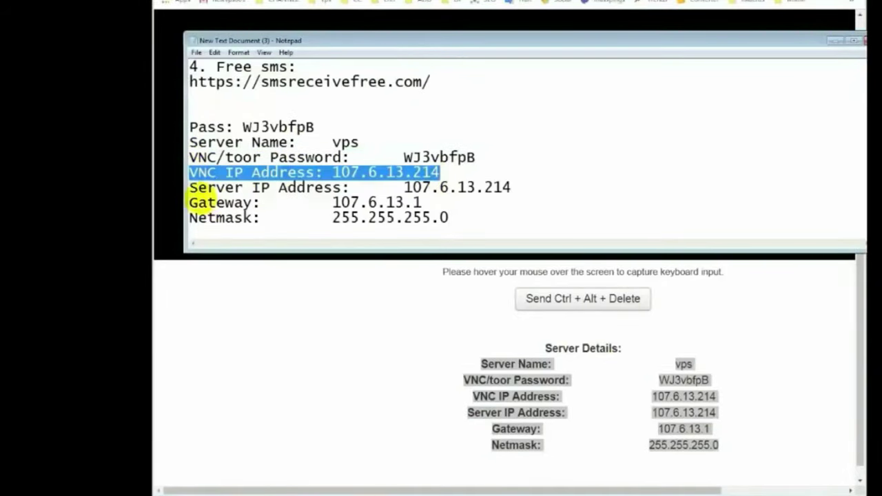
left_click_drag(511, 187, 189, 188)
left_click_drag(189, 218, 449, 217)
left_click_drag(787, 40, 787, 310)
Step: Hide the notes and follow the console while Windows Server 2016 boots to the region settings
left_click(834, 310)
scroll(634, 427, "up", 4)
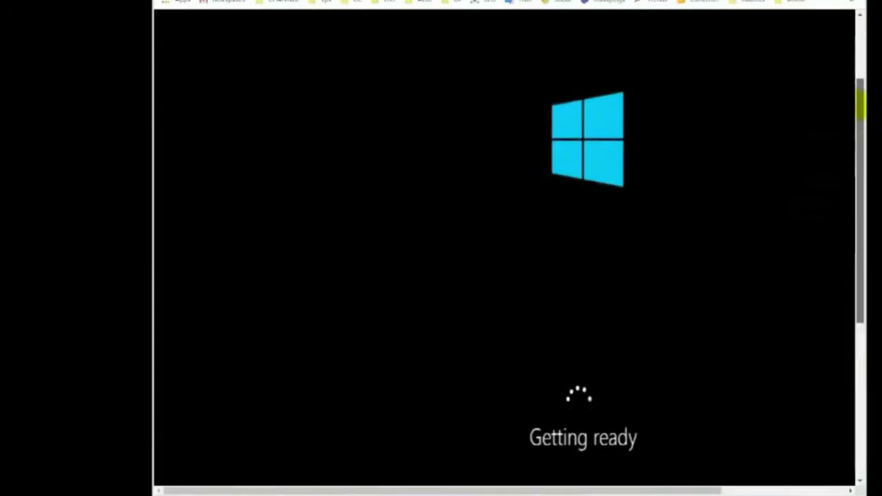
scroll(634, 427, "down", 2)
left_click_drag(603, 491, 714, 482)
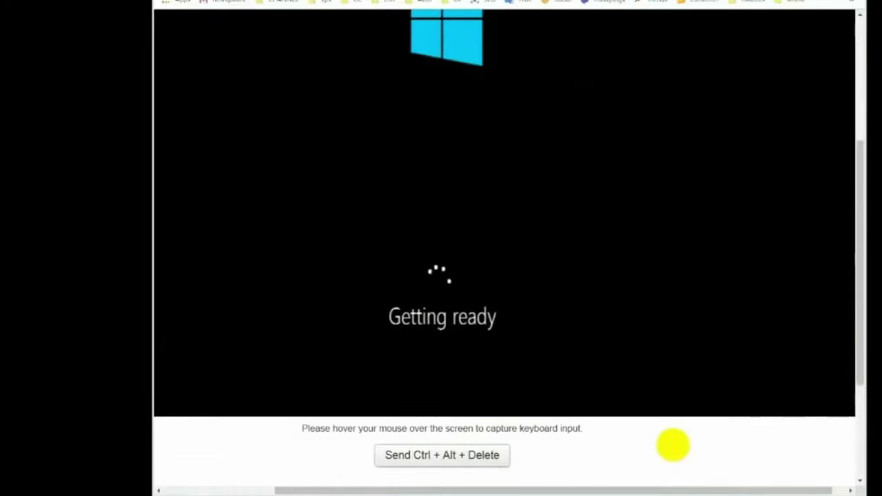
scroll(590, 485, "left", 1)
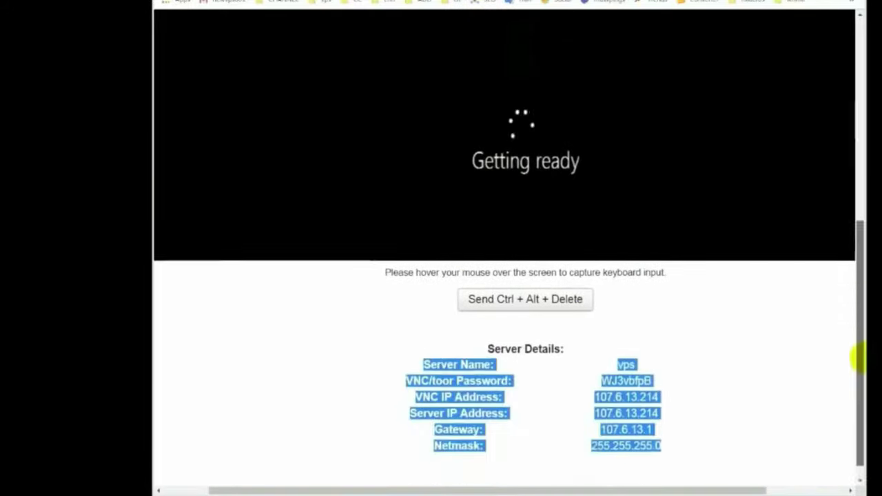
left_click_drag(859, 355, 861, 179)
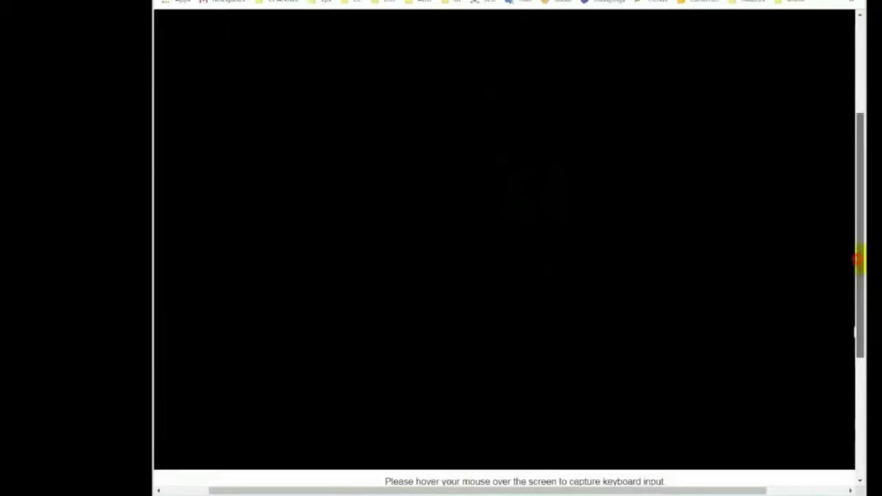
scroll(503, 248, "down", 2)
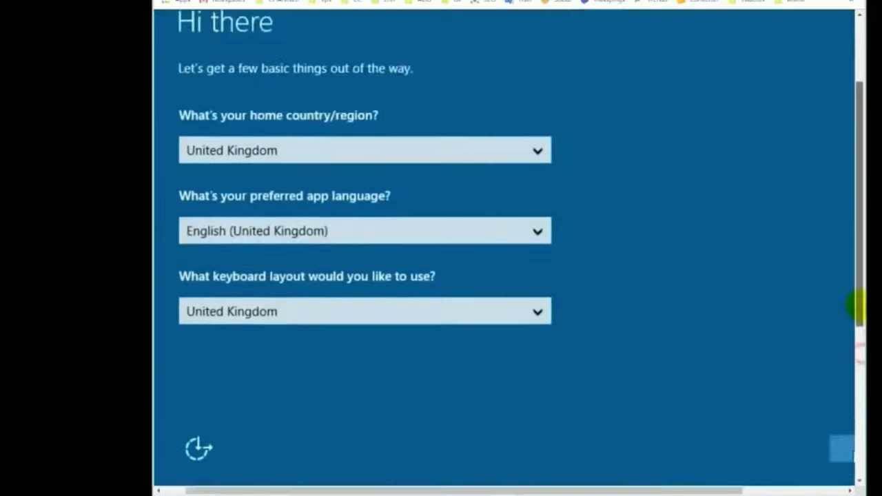
left_click_drag(586, 489, 669, 489)
Step: Accept the default region and language settings and the licence terms
left_click(753, 345)
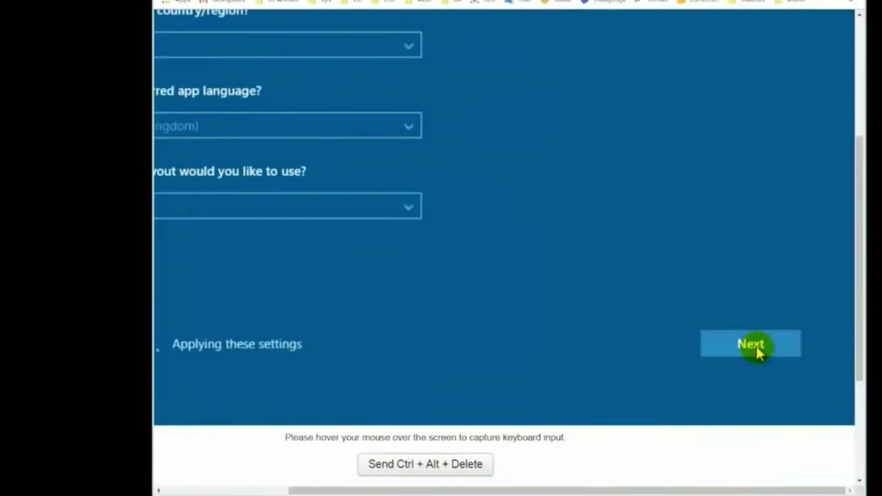
left_click_drag(541, 488, 607, 489)
left_click(752, 349)
Step: Enter and confirm an Administrator password, which is rejected for complexity
scroll(857, 232, "up", 1)
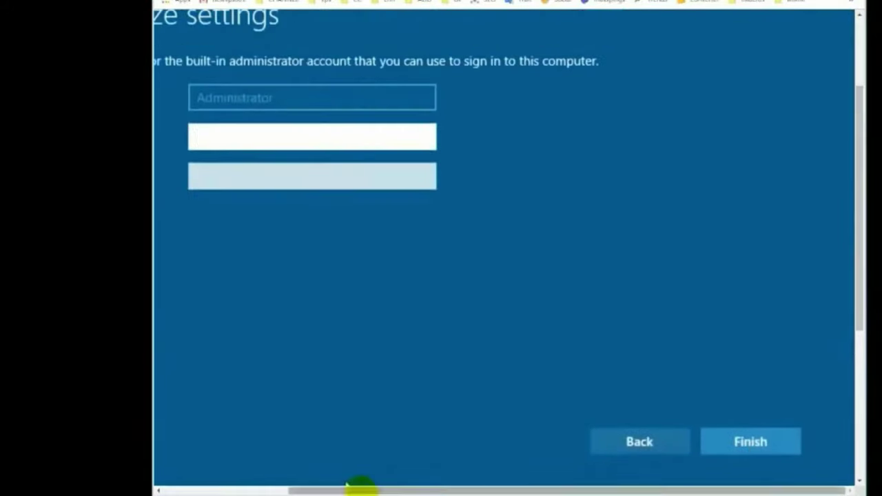
left_click_drag(346, 489, 220, 489)
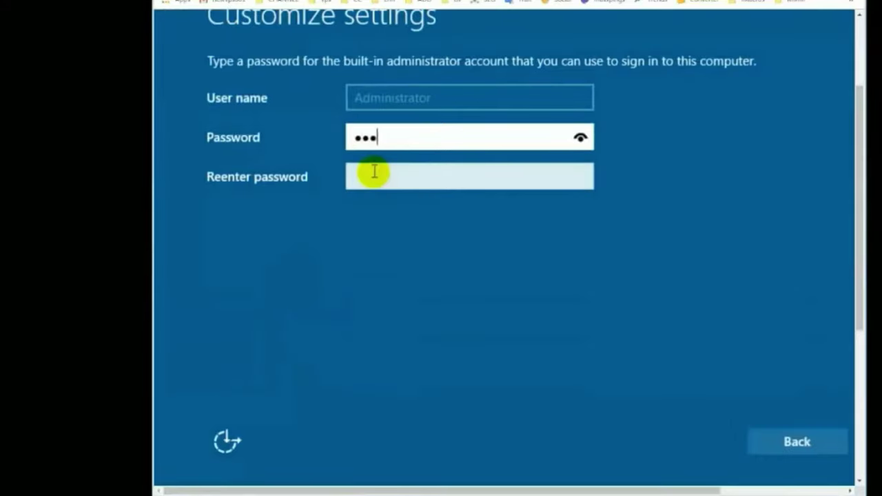
type("***")
left_click(380, 177)
type("*******")
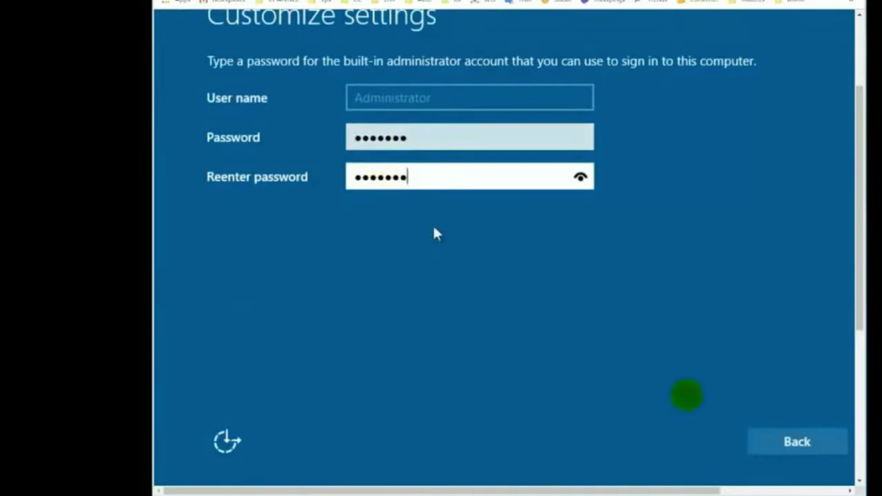
left_click_drag(685, 489, 778, 488)
left_click(783, 445)
Step: Submit a revised Administrator password and its confirmation
left_click_drag(540, 489, 446, 489)
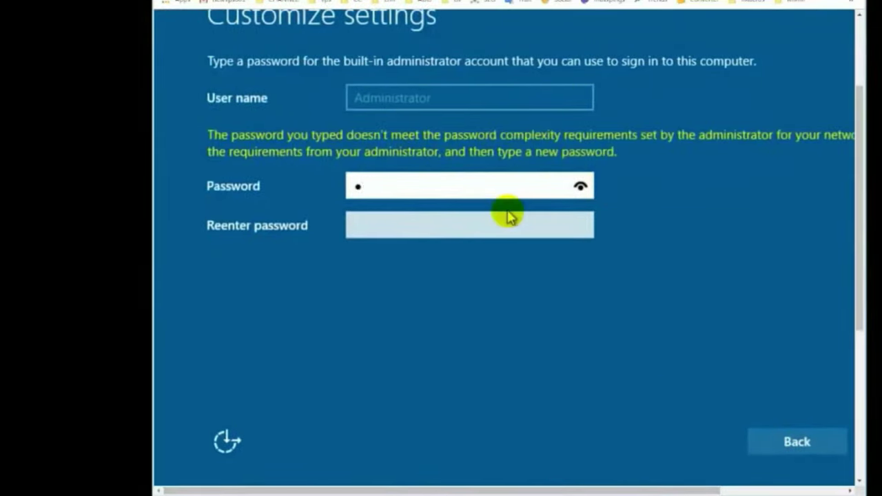
type("**")
left_click(482, 224)
type("********")
left_click_drag(689, 490, 791, 490)
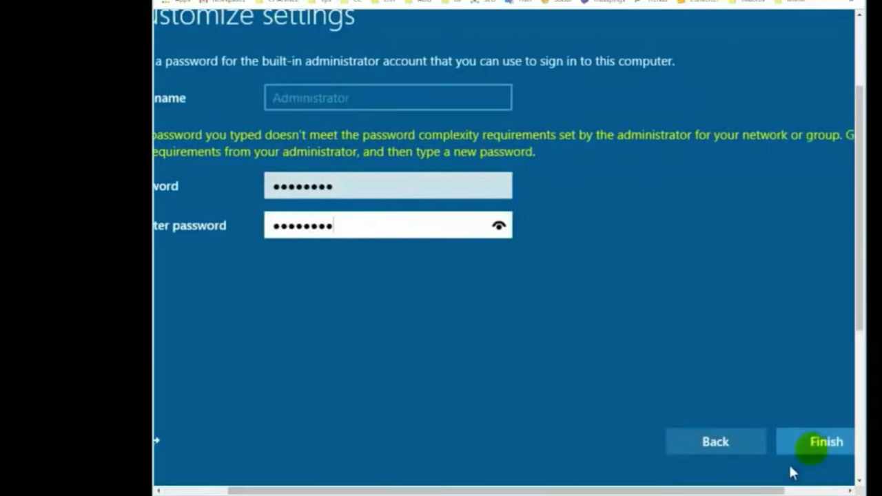
left_click(816, 442)
Step: Type a new, more complex Administrator password into both password fields
left_click_drag(492, 488, 452, 489)
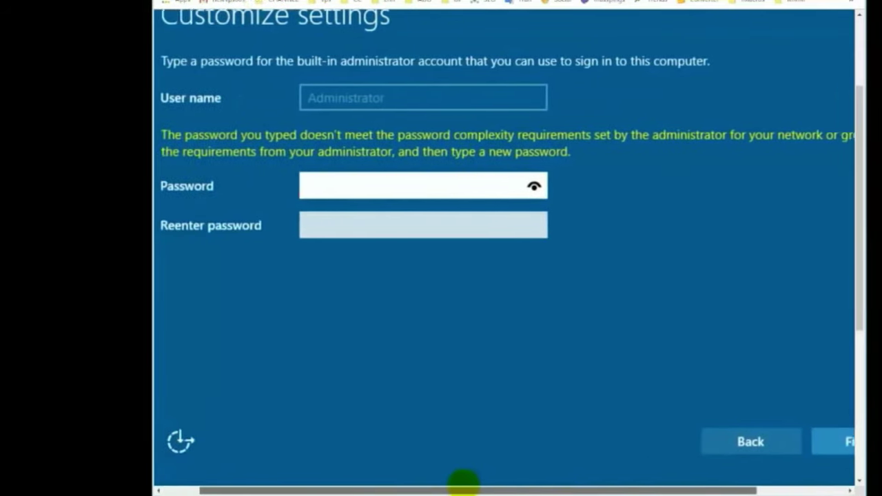
left_click(456, 184)
type("*****")
left_click(453, 225)
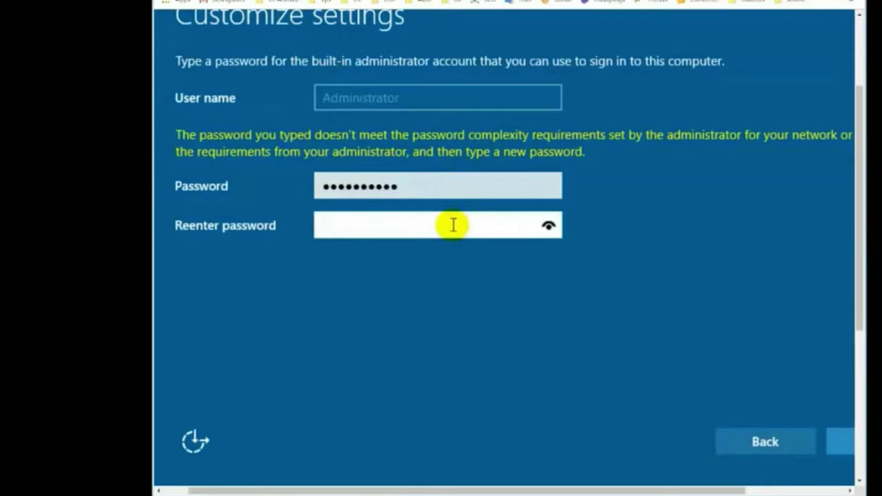
type("********")
left_click_drag(452, 488, 524, 489)
Step: Finish setup with the complex password, then sign in as Administrator using it
left_click(749, 444)
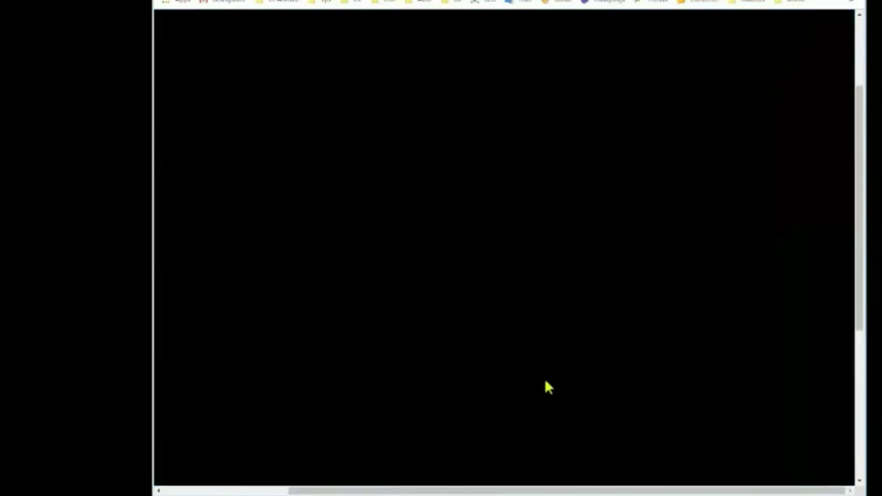
mouse_move(858, 285)
left_mouse_down()
mouse_move(860, 241)
mouse_move(860, 344)
left_mouse_up()
left_click_drag(600, 484, 471, 485)
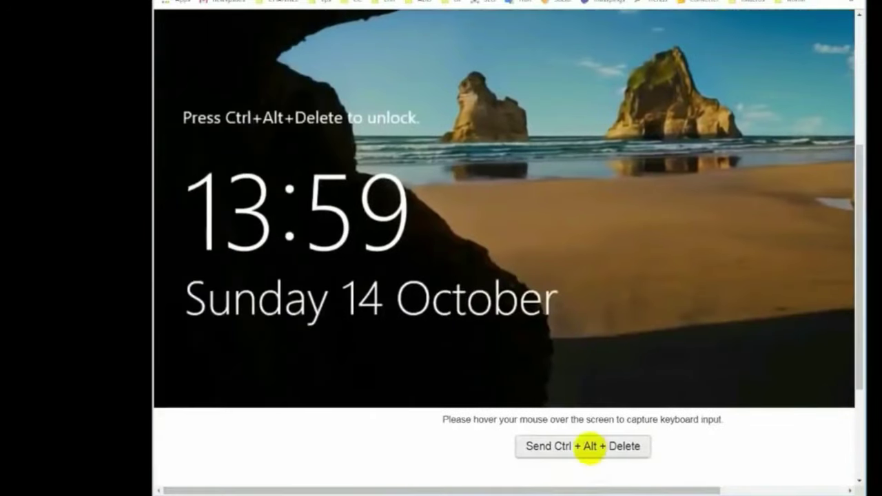
left_click(571, 441)
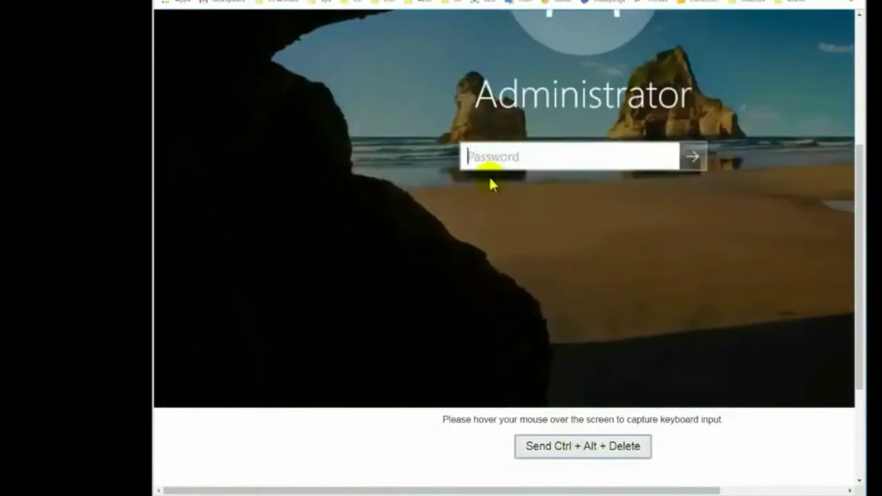
type("********")
left_click(691, 156)
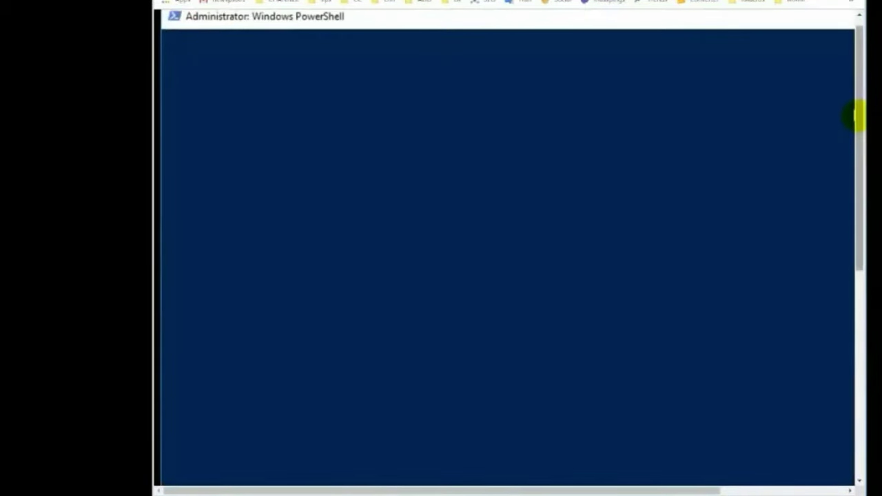
Step: Answer Yes to network discovery and let the PostSysPrep script run into the drive C defrag
scroll(827, 280, "down", 4)
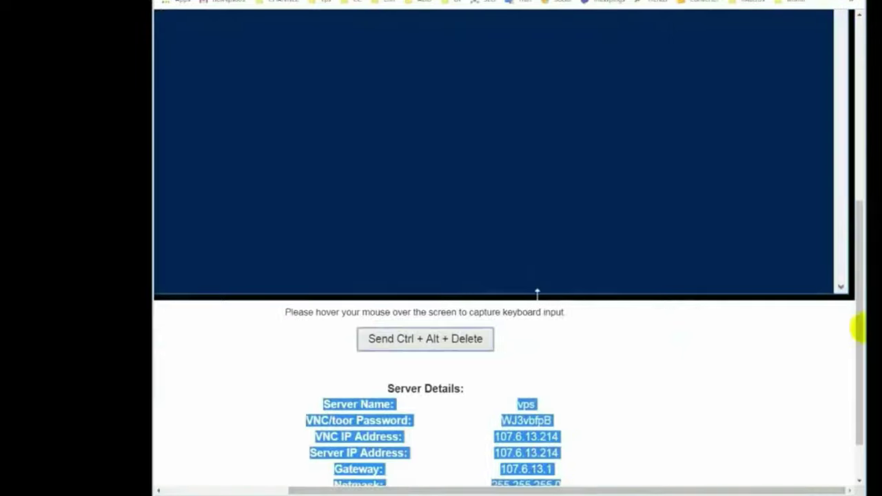
scroll(860, 329, "up", 4)
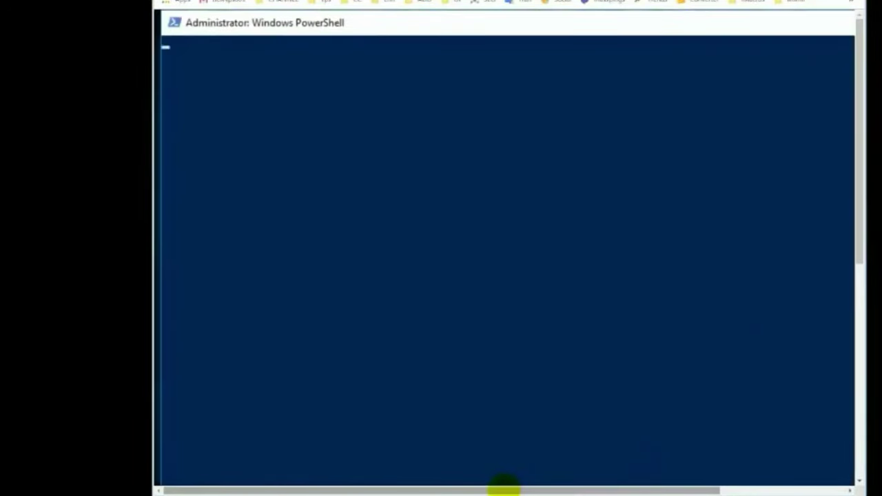
left_click_drag(858, 232, 859, 364)
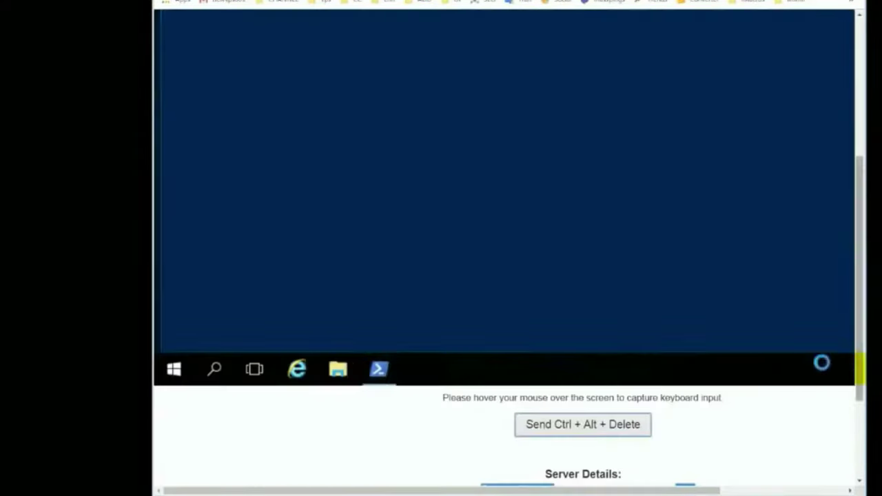
scroll(596, 488, "up", 3)
scroll(596, 488, "right", 3)
left_click(685, 330)
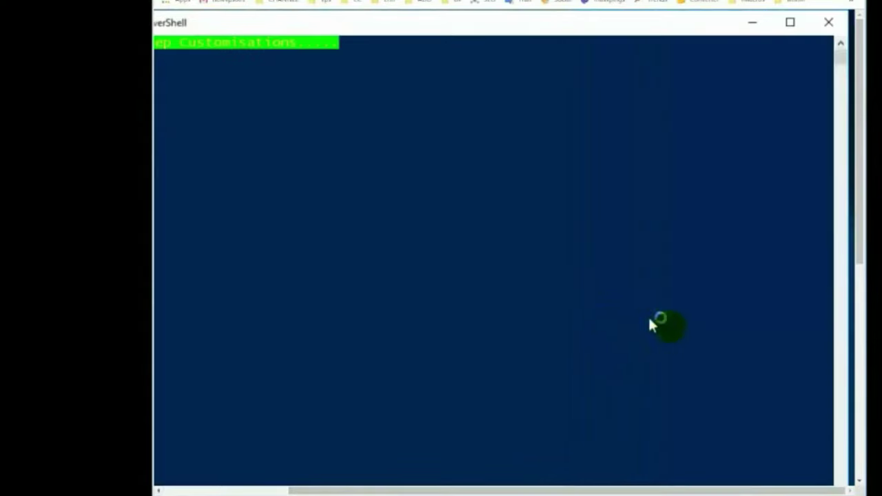
scroll(535, 482, "left", 3)
mouse_move(859, 276)
left_mouse_down()
mouse_move(857, 413)
mouse_move(860, 255)
left_mouse_up()
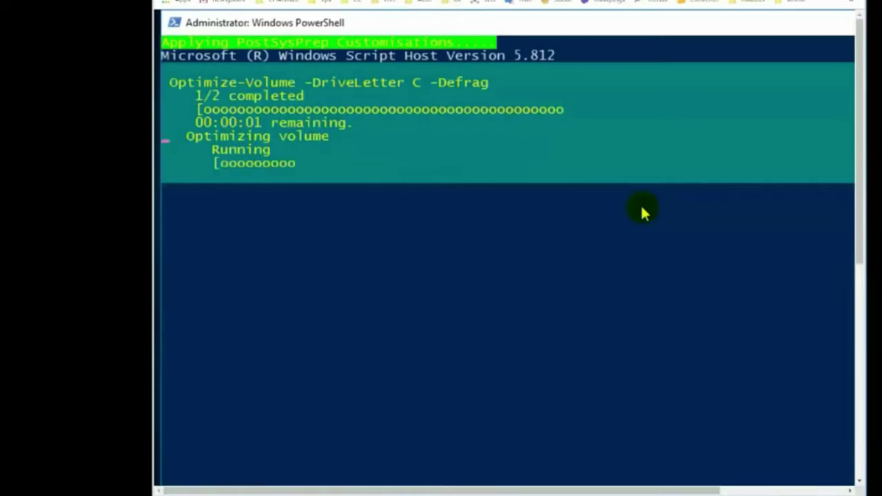
left_click_drag(858, 183, 860, 195)
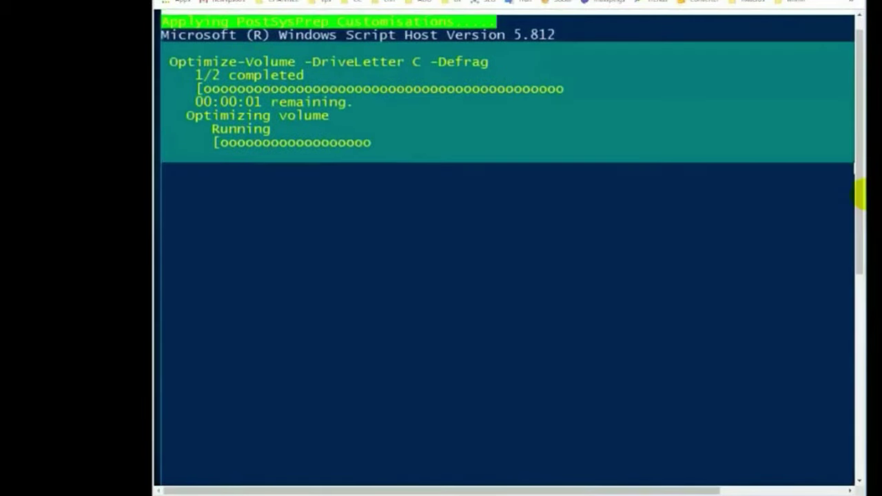
mouse_move(861, 194)
left_mouse_down()
mouse_move(861, 347)
mouse_move(861, 194)
left_mouse_up()
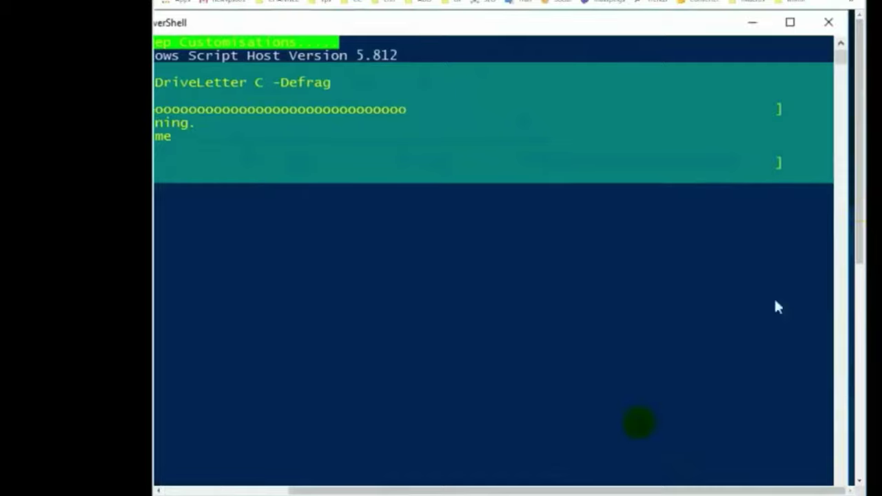
scroll(776, 305, "left", 3)
scroll(770, 266, "down", 5)
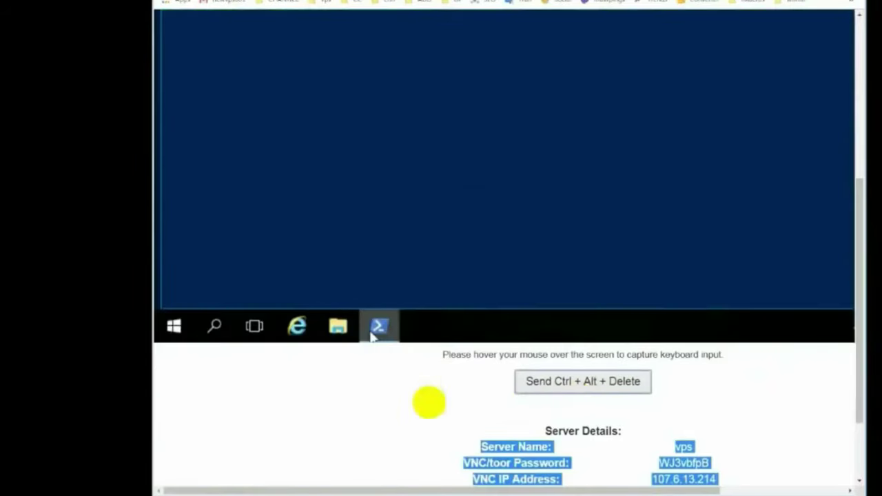
Step: Open This PC's Properties from File Explorer to show Standard edition, Xeon E5-2680 v2, 1.00 GB RAM
left_click(173, 326)
left_click_drag(860, 262, 860, 124)
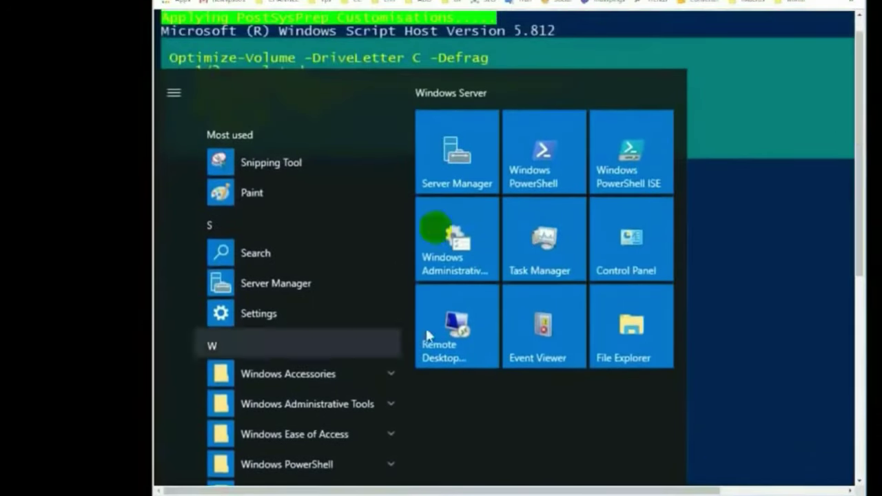
left_click(636, 337)
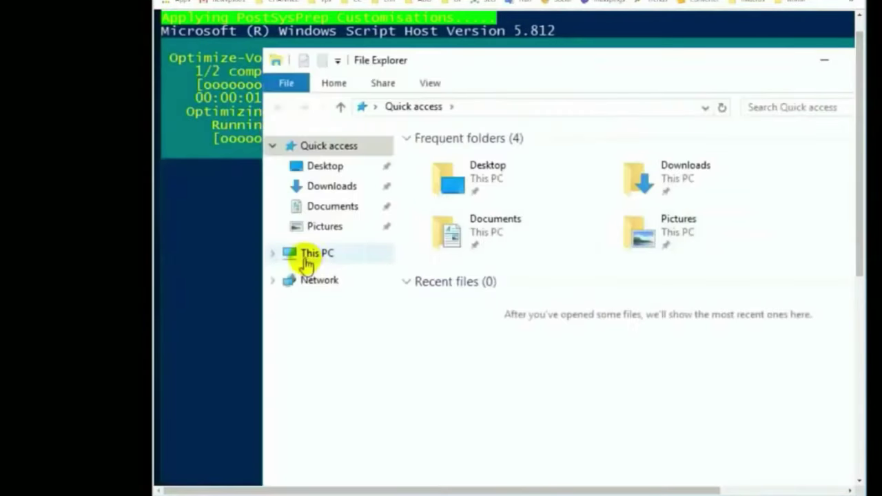
right_click(306, 258)
left_click(357, 476)
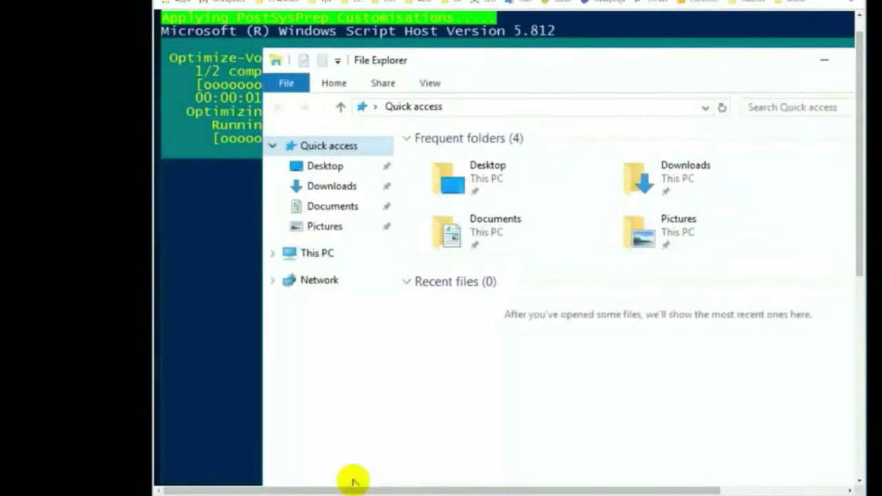
left_click_drag(456, 488, 564, 479)
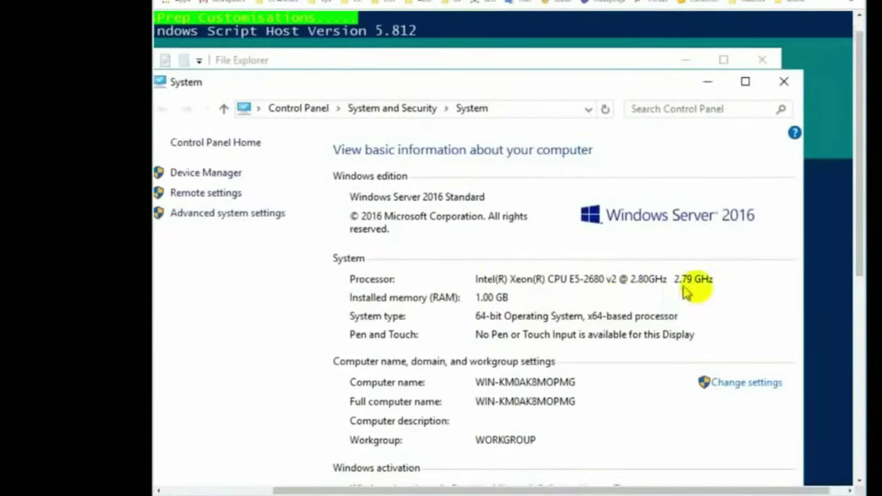